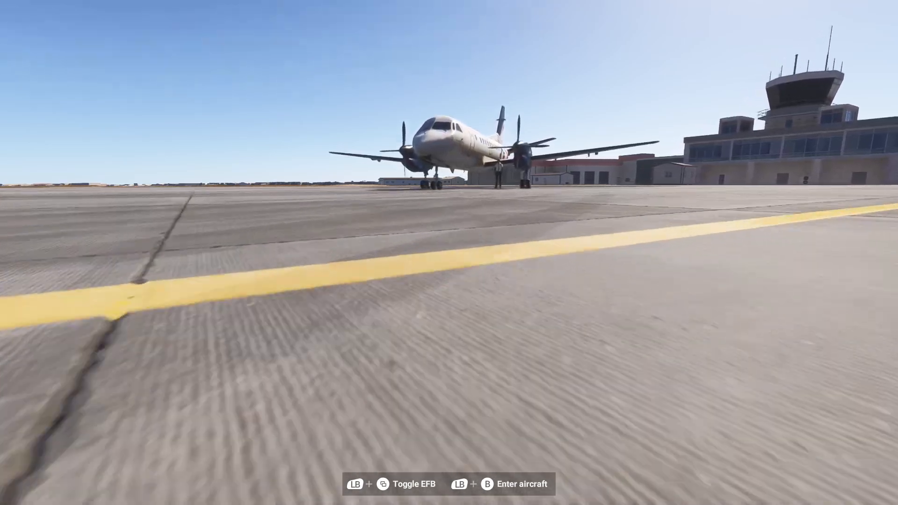
Step: Walk up to the Saab 340 to reach the cockpit with the FMS on its POS INIT page
{"action": "key", "text": "w"}
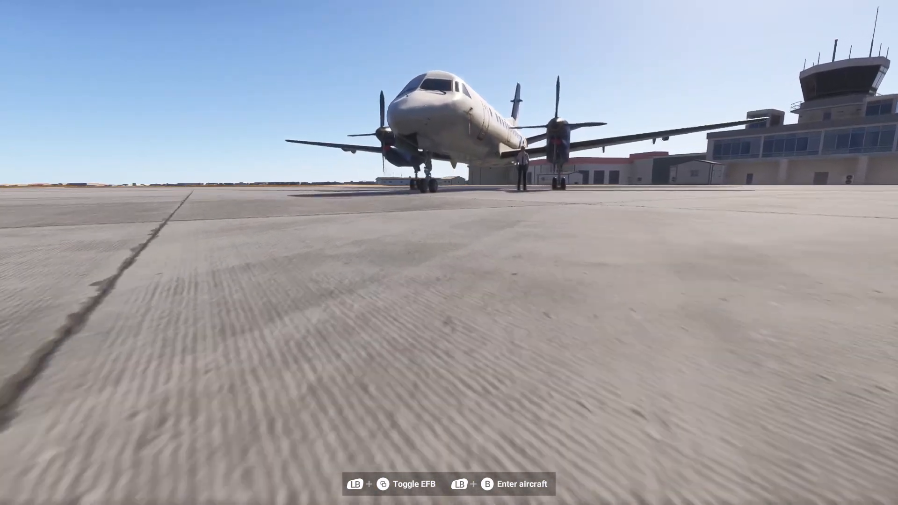
{"action": "key", "text": "w"}
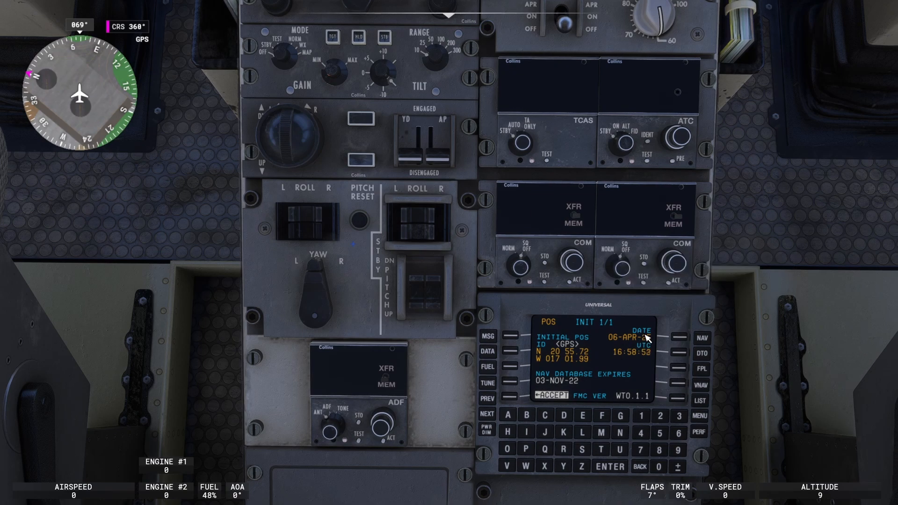
Step: Accept the GPS initial position so the flight plan page opens with GQPP as origin
{"action": "left_click", "coordinate": [511, 397]}
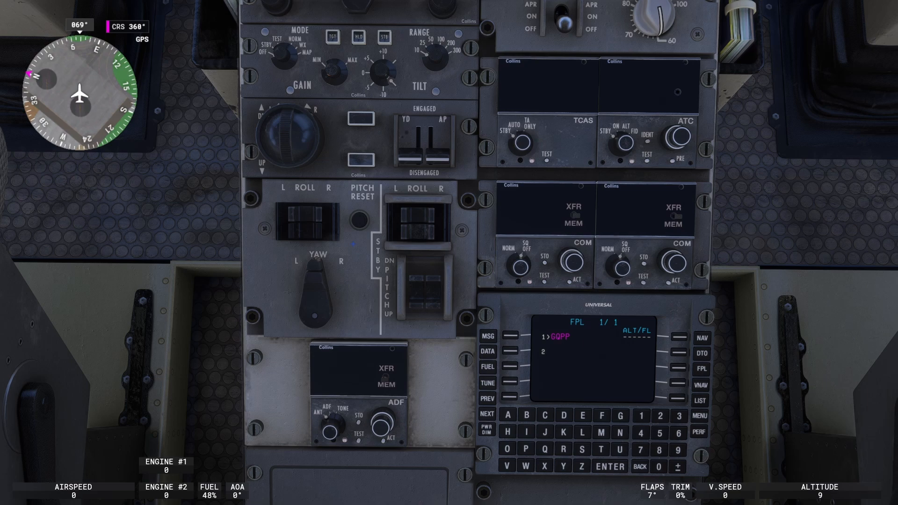
Step: Send the EFB Flight Planner route GQPP–LOLOS–LASAB to the avionics
{"action": "key", "text": "shift+c"}
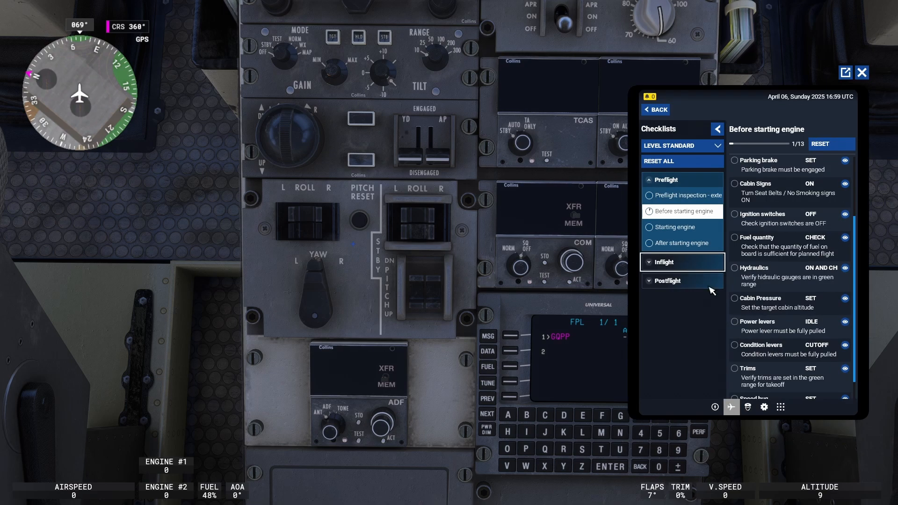
{"action": "left_click", "coordinate": [714, 406]}
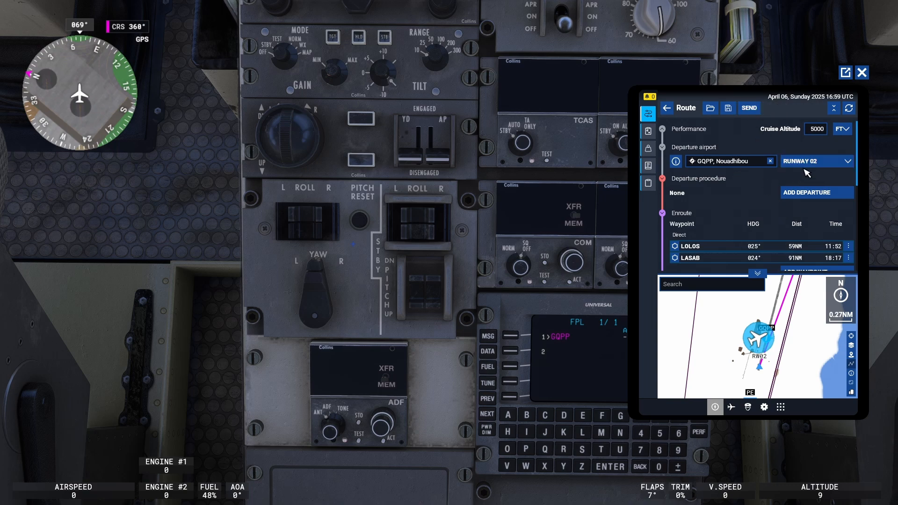
{"action": "left_click", "coordinate": [749, 108]}
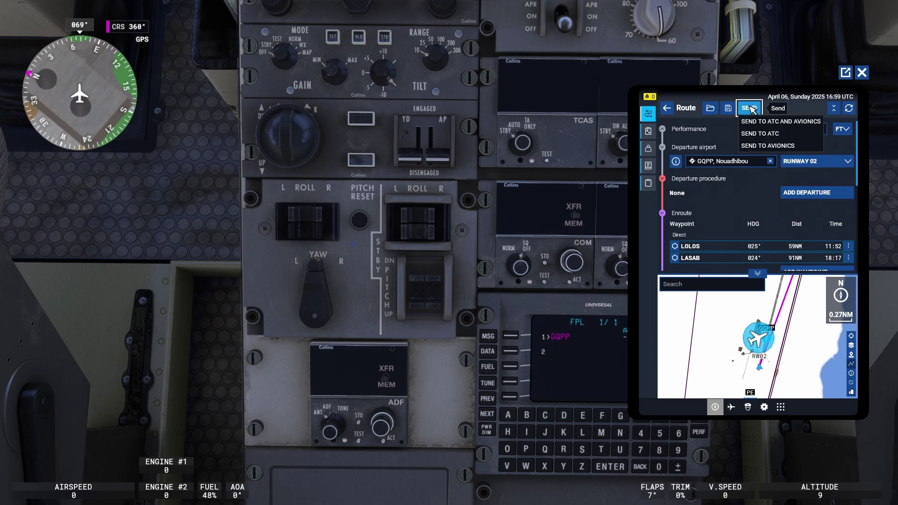
{"action": "left_click", "coordinate": [760, 147]}
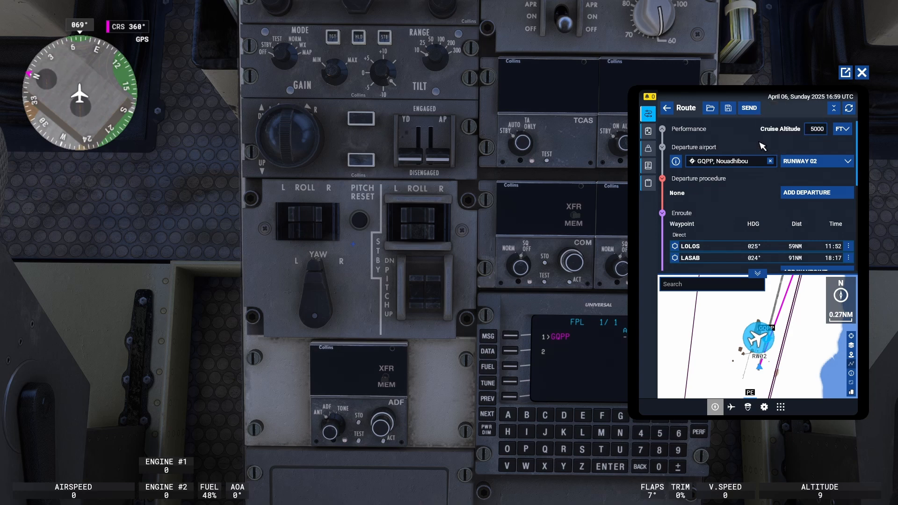
{"action": "mouse_move", "coordinate": [449, 14]}
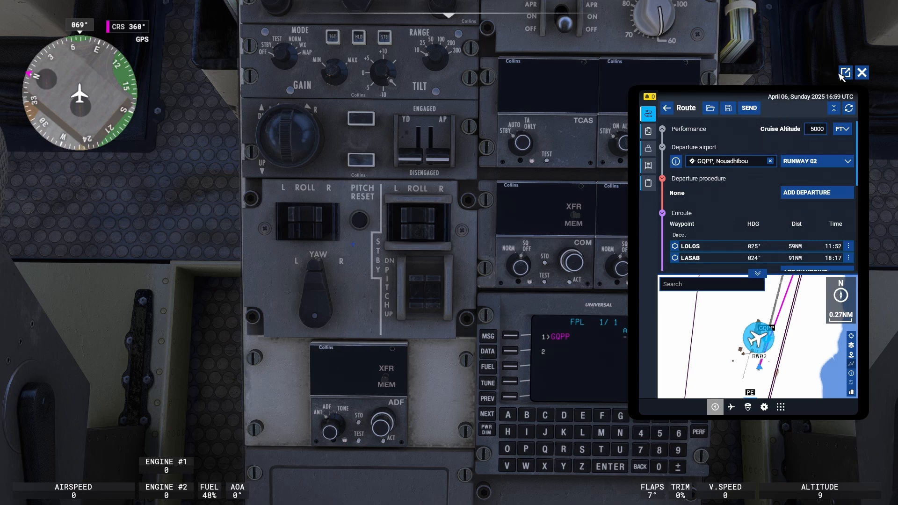
Step: Pop the tablet out into its own window and park it top-left, clear of the panel
{"action": "left_click", "coordinate": [845, 73]}
{"action": "mouse_move", "coordinate": [158, 13]}
{"action": "left_mouse_down"}
{"action": "mouse_move", "coordinate": [174, 84]}
{"action": "mouse_move", "coordinate": [151, 86]}
{"action": "left_mouse_up"}
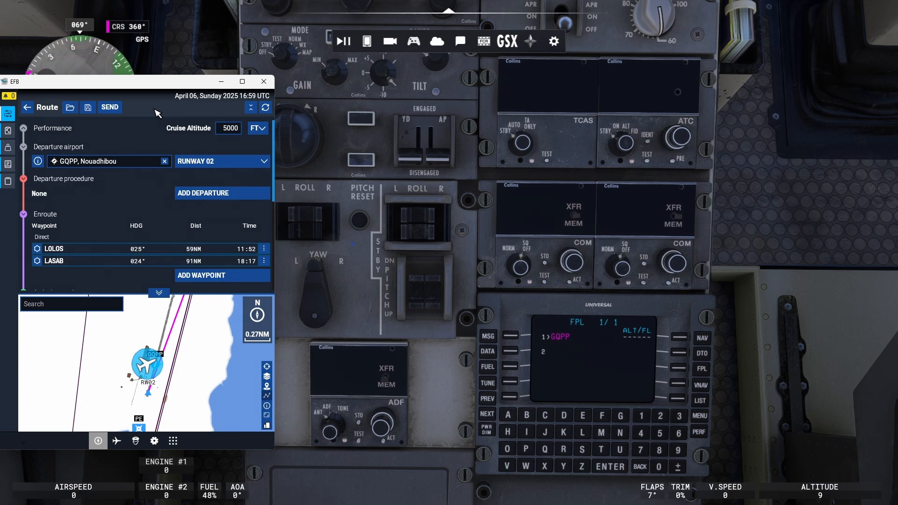
Step: Reach the FMS DEPART page from the flight plan menu
{"action": "left_click", "coordinate": [126, 164]}
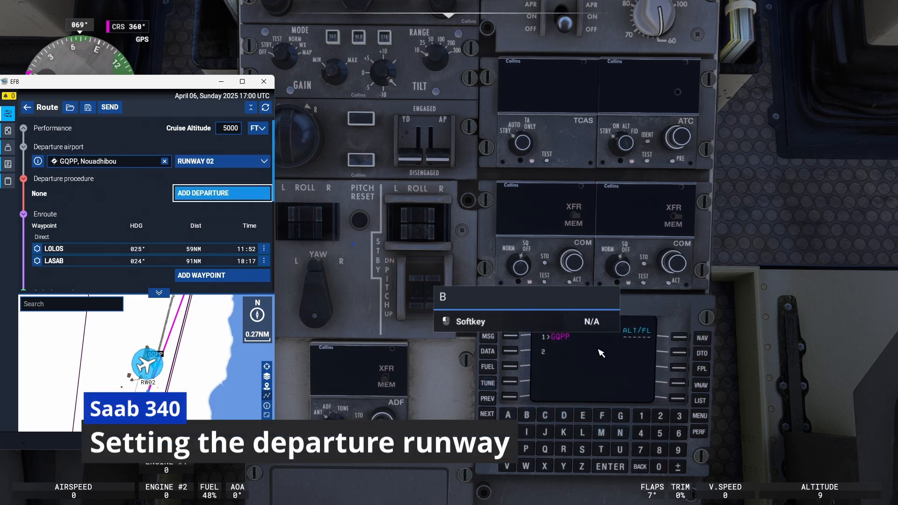
{"action": "left_click", "coordinate": [705, 419]}
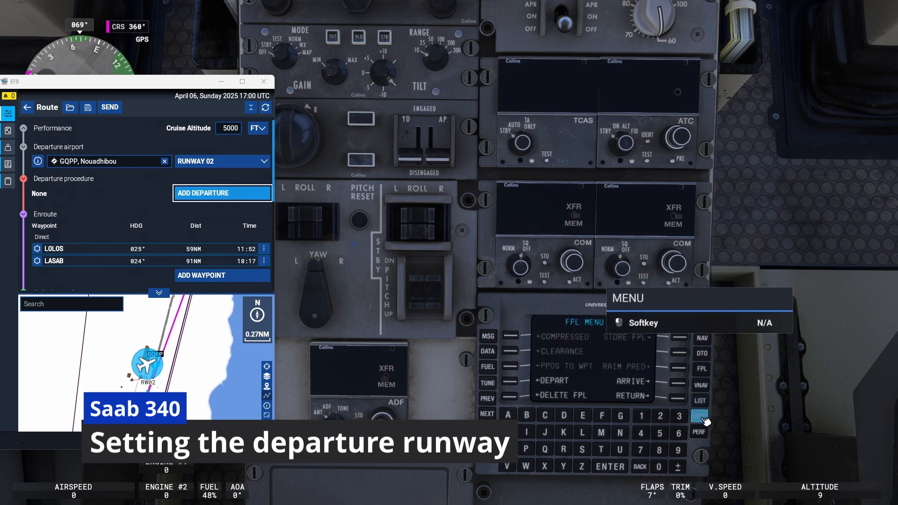
{"action": "left_click", "coordinate": [511, 382]}
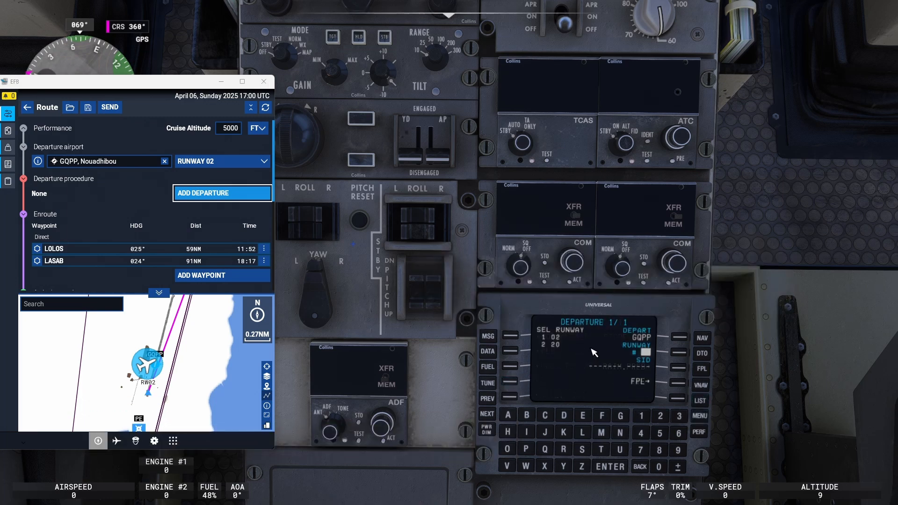
{"action": "scroll", "coordinate": [605, 348], "scroll_direction": "up", "scroll_amount": 2}
{"action": "scroll", "coordinate": [606, 347], "scroll_direction": "up", "scroll_amount": 3}
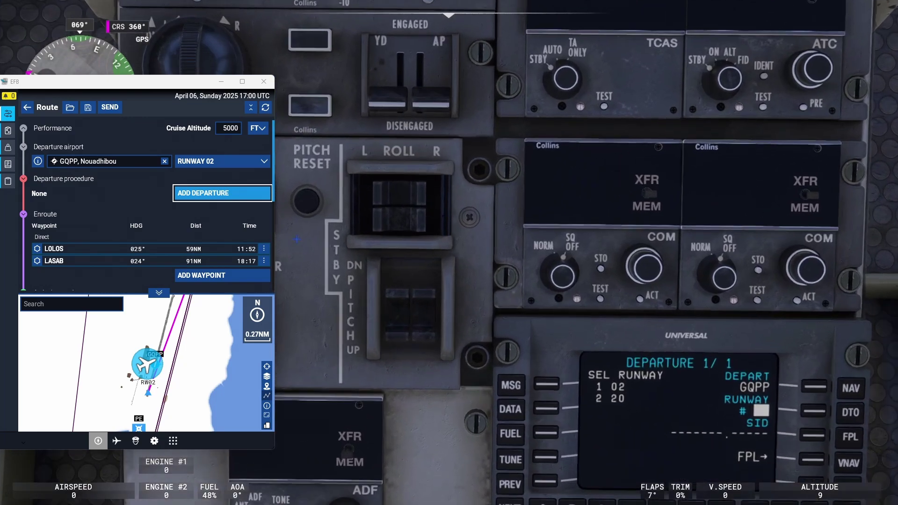
Step: Confirm runway 02 at GQPP as the departure runway, no SID
{"action": "right_click", "coordinate": [603, 350]}
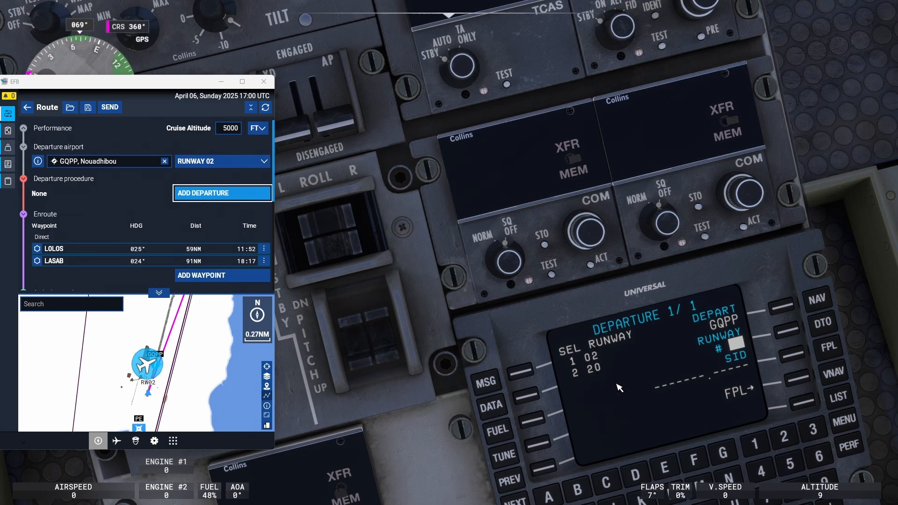
{"action": "left_click_drag", "start_coordinate": [597, 349], "coordinate": [728, 377]}
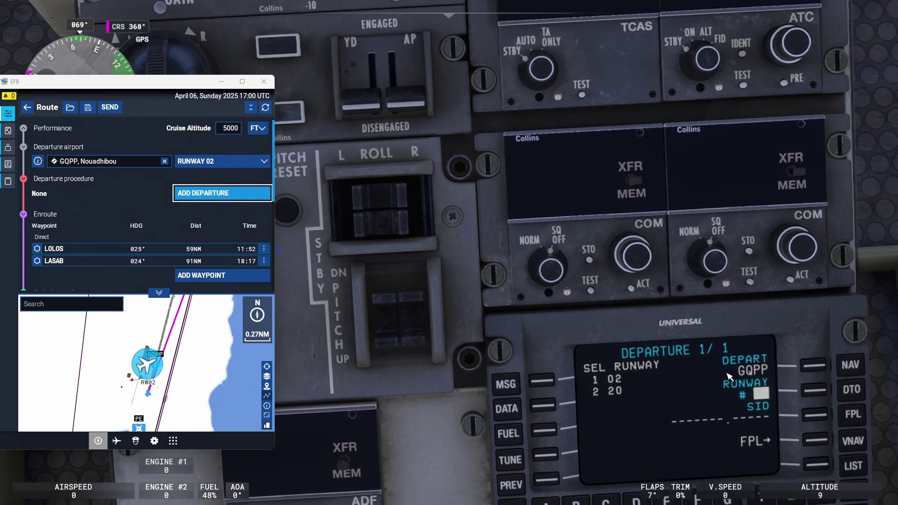
{"action": "scroll", "coordinate": [728, 377], "scroll_direction": "down", "scroll_amount": 3}
{"action": "scroll", "coordinate": [701, 365], "scroll_direction": "down", "scroll_amount": 3}
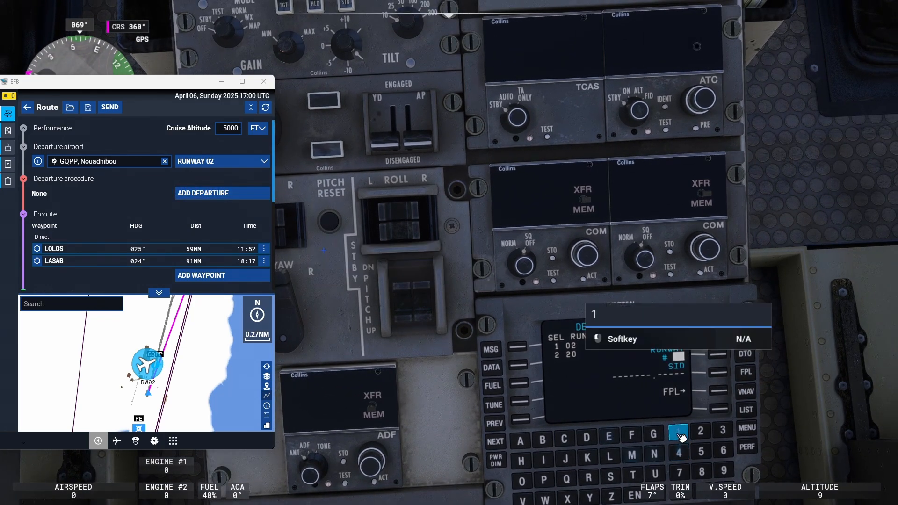
{"action": "left_click_drag", "start_coordinate": [701, 366], "coordinate": [634, 456]}
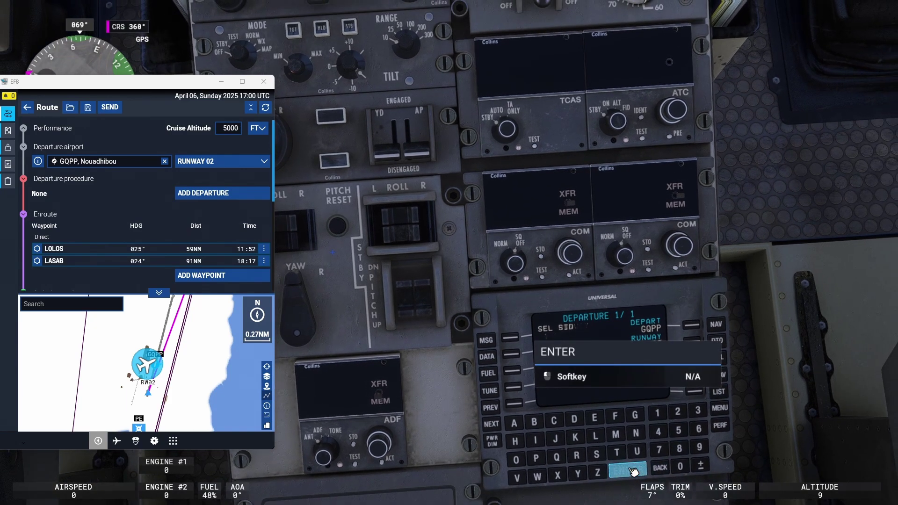
{"action": "left_click", "coordinate": [634, 470]}
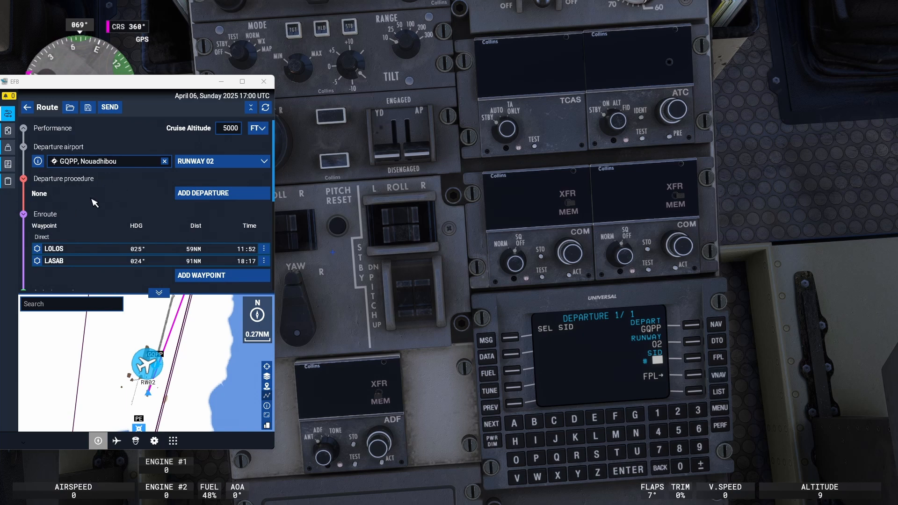
Step: Reach the FMS ARRIVE page and start the arrival airport entry
{"action": "left_click", "coordinate": [692, 375]}
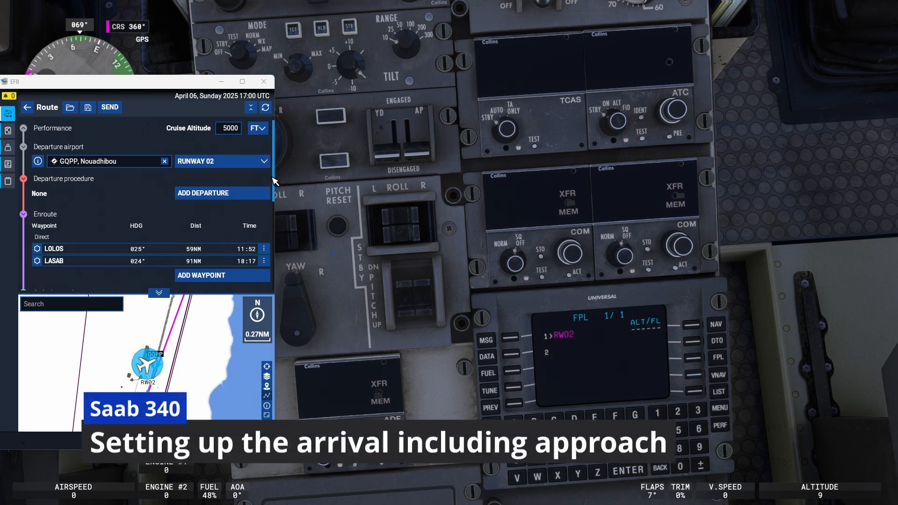
{"action": "scroll", "coordinate": [216, 214], "scroll_direction": "down", "scroll_amount": 3}
{"action": "scroll", "coordinate": [217, 214], "scroll_direction": "down", "scroll_amount": 2}
{"action": "scroll", "coordinate": [141, 231], "scroll_direction": "down", "scroll_amount": 2}
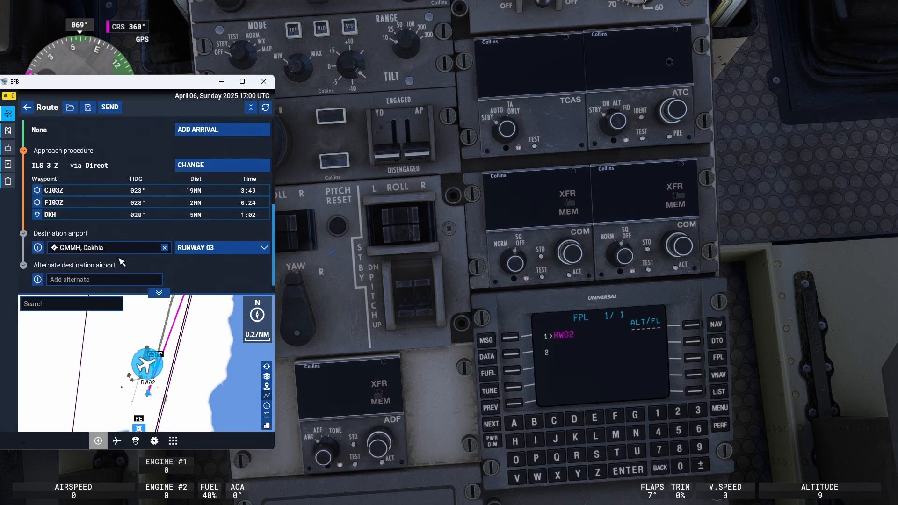
{"action": "scroll", "coordinate": [82, 250], "scroll_direction": "down", "scroll_amount": 2}
{"action": "scroll", "coordinate": [82, 251], "scroll_direction": "down", "scroll_amount": 1}
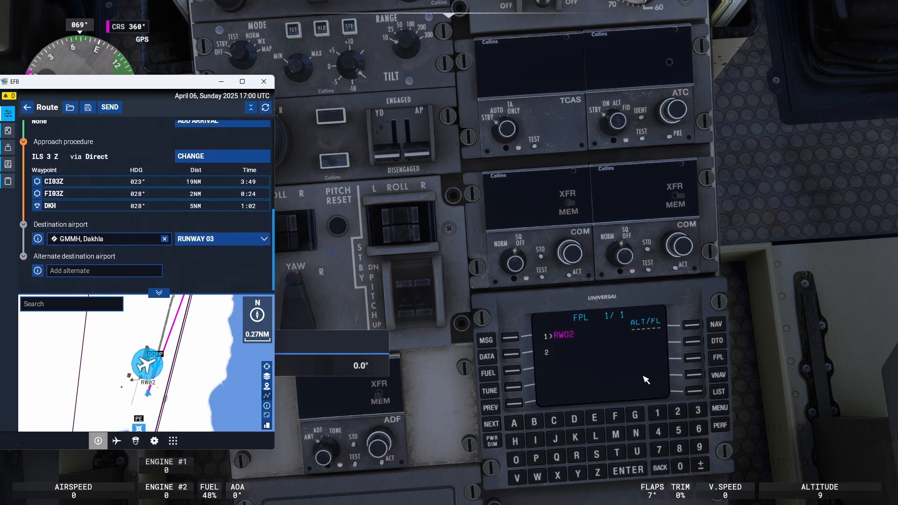
{"action": "left_click", "coordinate": [721, 407]}
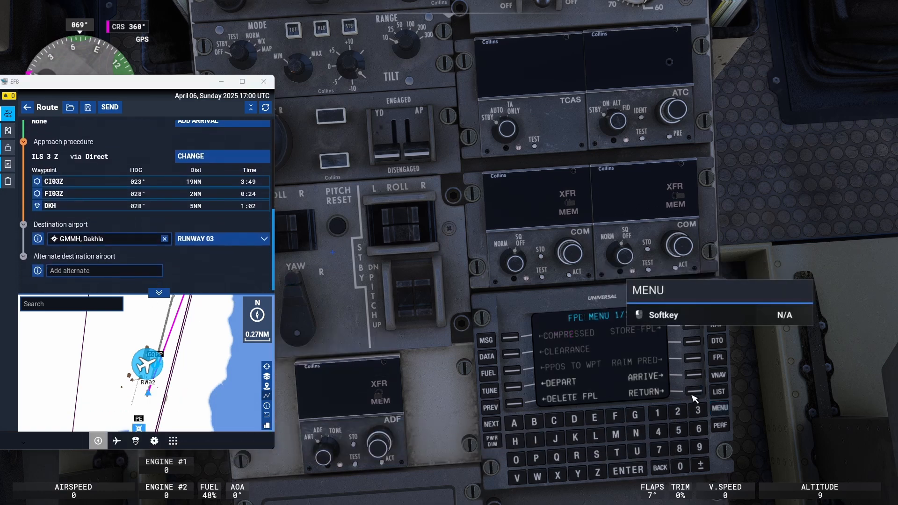
{"action": "left_click", "coordinate": [693, 376]}
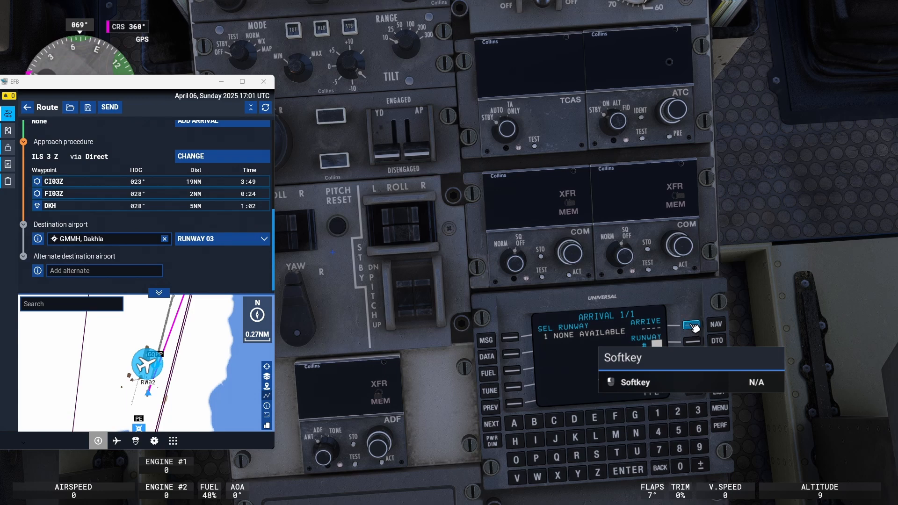
{"action": "left_click", "coordinate": [692, 325]}
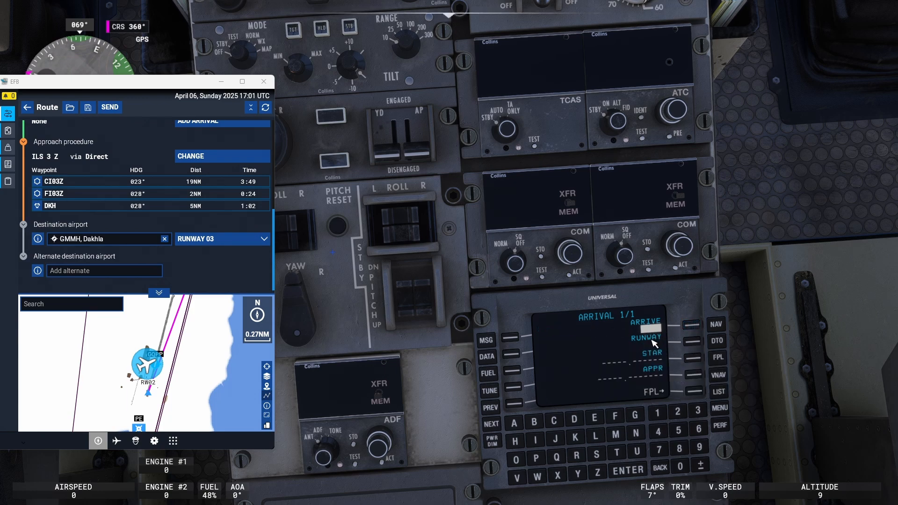
Step: Enter GMMH as the arrival airport, bringing up Dakhla's runway data
{"action": "left_click", "coordinate": [634, 415]}
{"action": "left_click", "coordinate": [615, 433]}
{"action": "left_click", "coordinate": [515, 441]}
{"action": "left_click", "coordinate": [627, 470]}
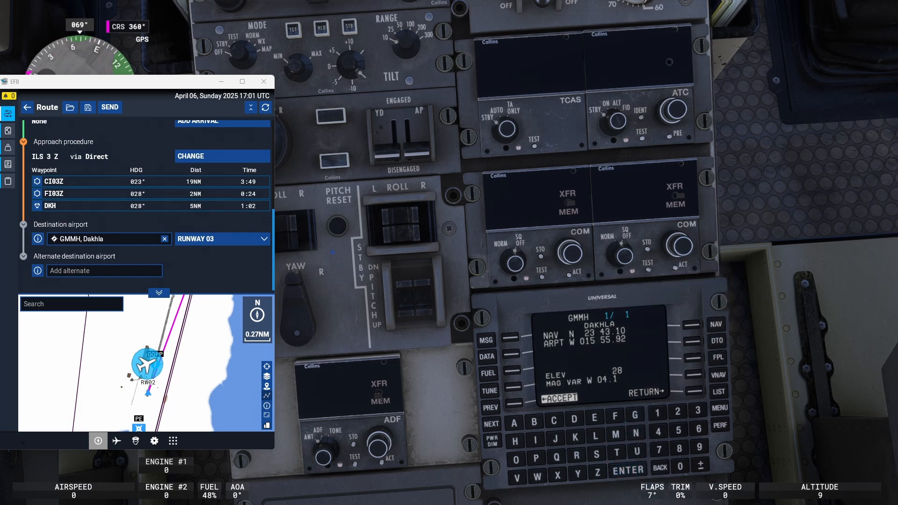
{"action": "scroll", "coordinate": [105, 211], "scroll_direction": "up", "scroll_amount": 2}
{"action": "scroll", "coordinate": [105, 246], "scroll_direction": "down", "scroll_amount": 2}
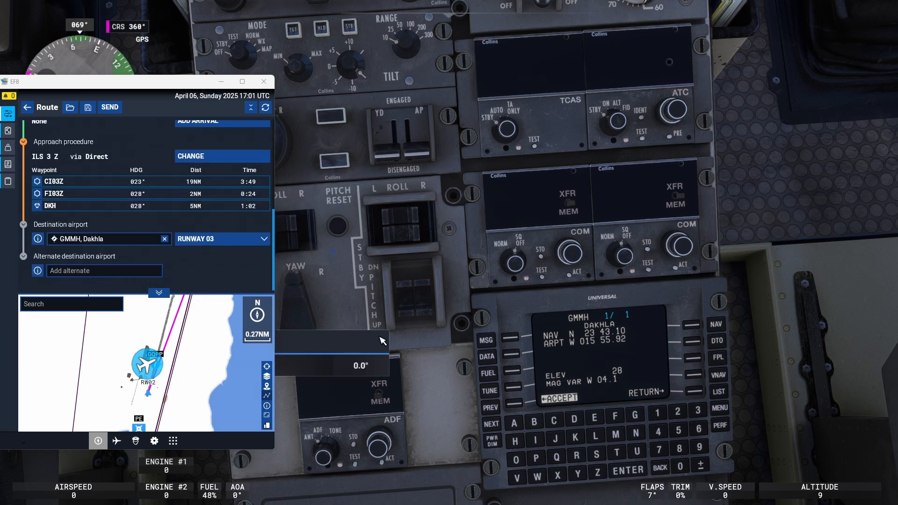
Step: Accept the Dakhla data and set runway 03 as the arrival runway
{"action": "left_click", "coordinate": [515, 405]}
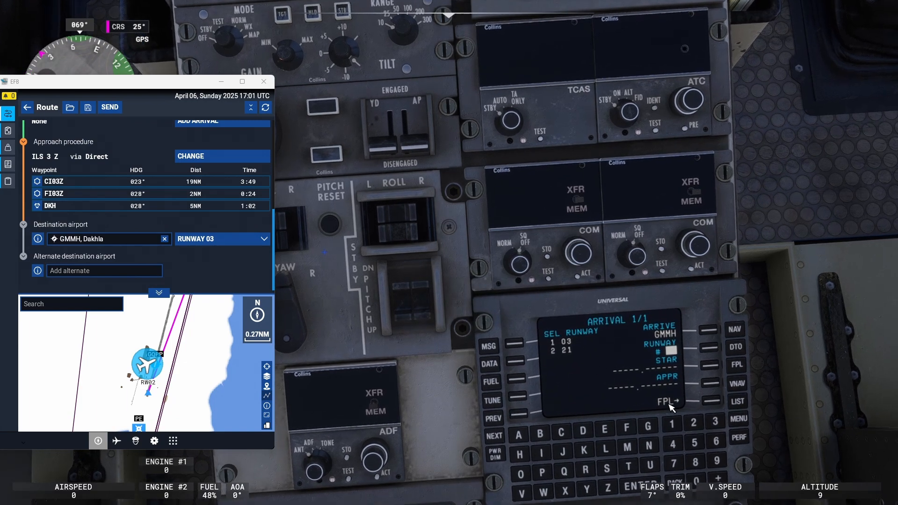
{"action": "left_click", "coordinate": [671, 424]}
{"action": "left_click", "coordinate": [639, 486]}
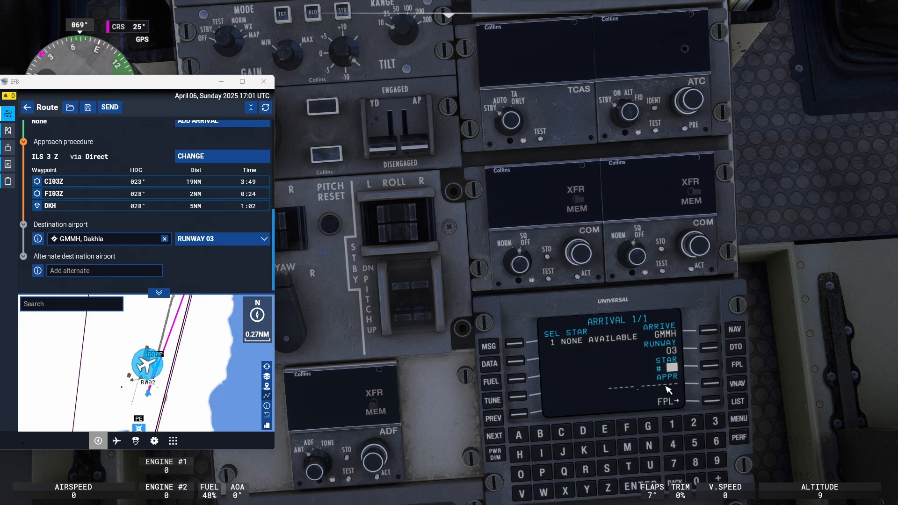
Step: List the runway 03 approaches and pick ILS Z 03
{"action": "left_click", "coordinate": [715, 385]}
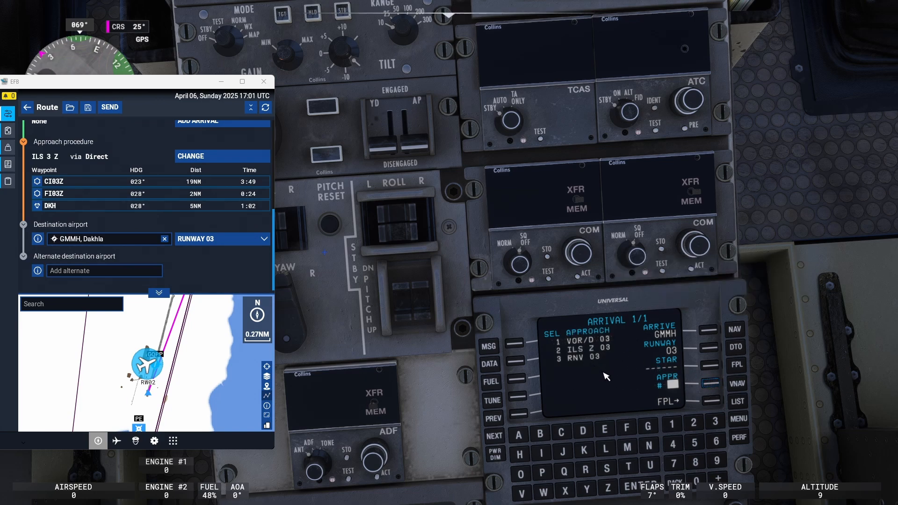
{"action": "scroll", "coordinate": [77, 254], "scroll_direction": "up", "scroll_amount": 3}
{"action": "scroll", "coordinate": [77, 254], "scroll_direction": "down", "scroll_amount": 2}
{"action": "scroll", "coordinate": [78, 253], "scroll_direction": "up", "scroll_amount": 1}
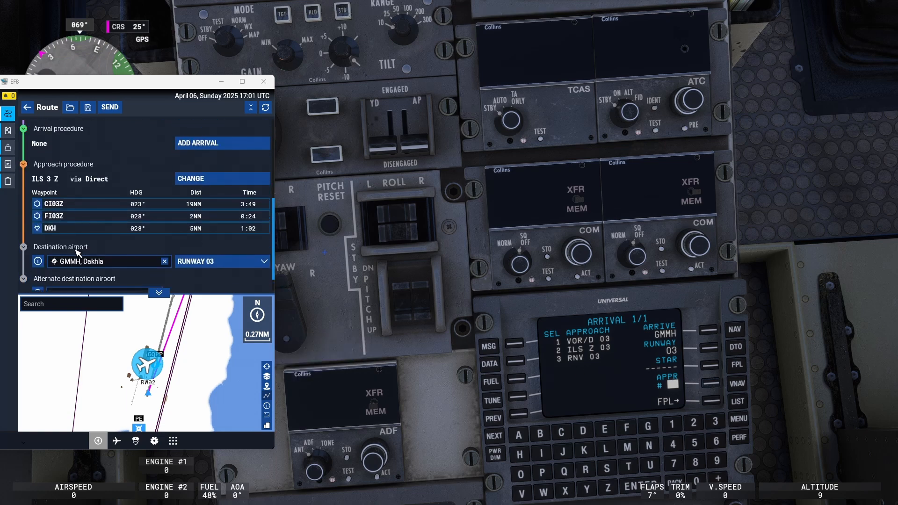
{"action": "scroll", "coordinate": [77, 252], "scroll_direction": "down", "scroll_amount": 1}
{"action": "scroll", "coordinate": [99, 257], "scroll_direction": "down", "scroll_amount": 1}
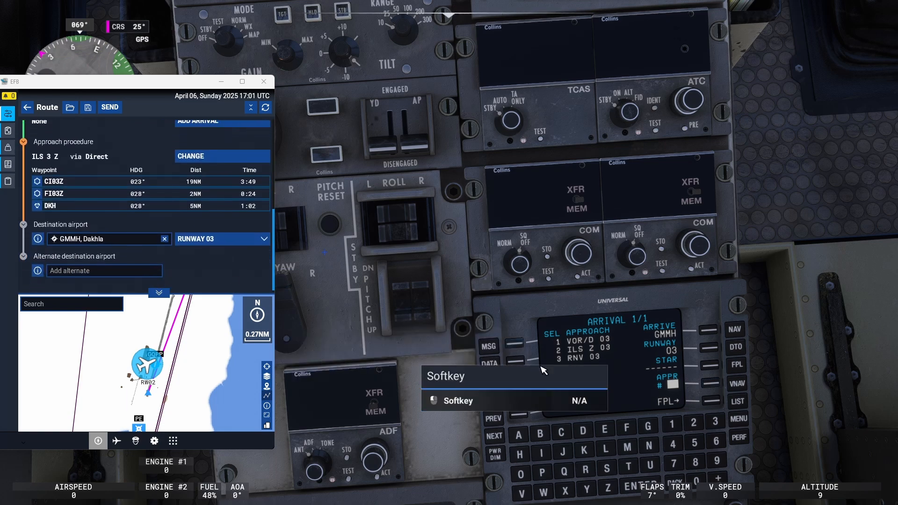
{"action": "left_click", "coordinate": [693, 422]}
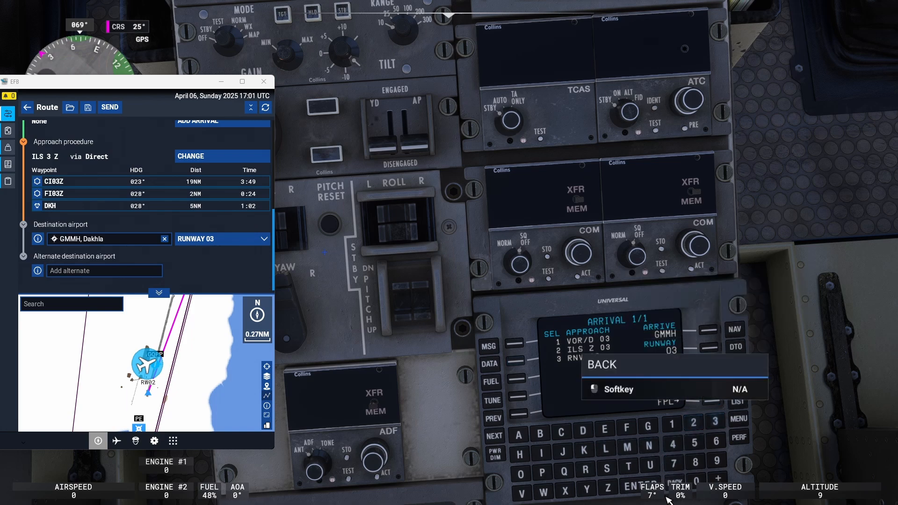
Step: Confirm the ILS Z 03 approach, moving on to its transitions
{"action": "left_click", "coordinate": [634, 486]}
{"action": "left_click", "coordinate": [633, 487]}
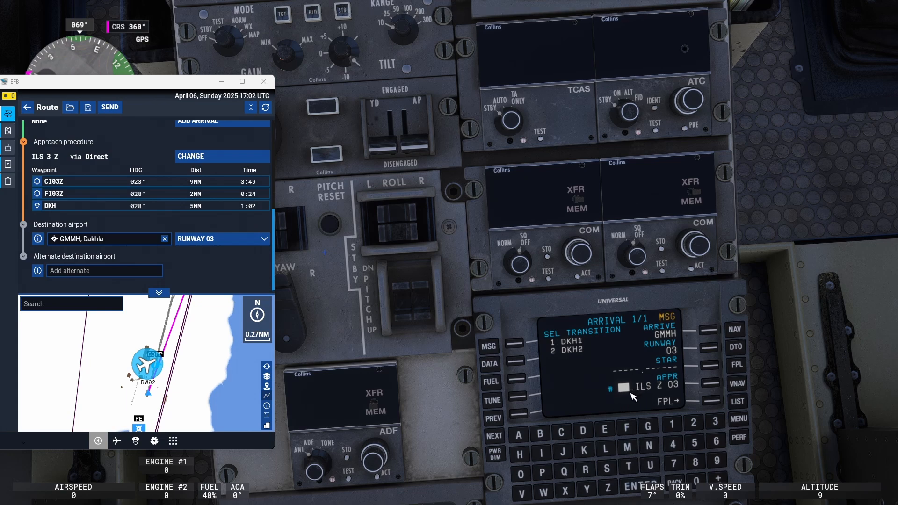
{"action": "scroll", "coordinate": [212, 281], "scroll_direction": "up", "scroll_amount": 2}
{"action": "scroll", "coordinate": [212, 295], "scroll_direction": "down", "scroll_amount": 2}
{"action": "scroll", "coordinate": [245, 243], "scroll_direction": "up", "scroll_amount": 2}
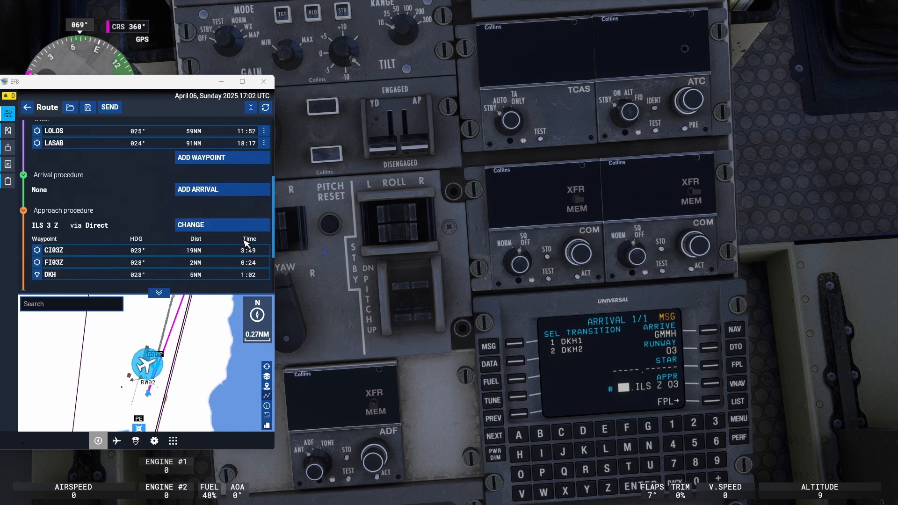
{"action": "scroll", "coordinate": [245, 242], "scroll_direction": "up", "scroll_amount": 1}
{"action": "scroll", "coordinate": [244, 241], "scroll_direction": "up", "scroll_amount": 2}
Step: Glance at the EFB approach details, then return the FMS to its flight plan with ILS 3 Z loaded
{"action": "left_click", "coordinate": [215, 225]}
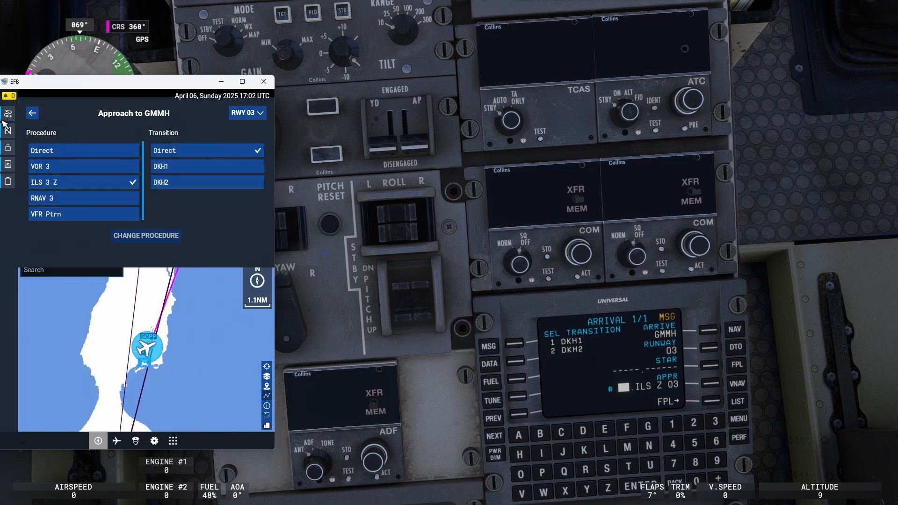
{"action": "left_click", "coordinate": [33, 113]}
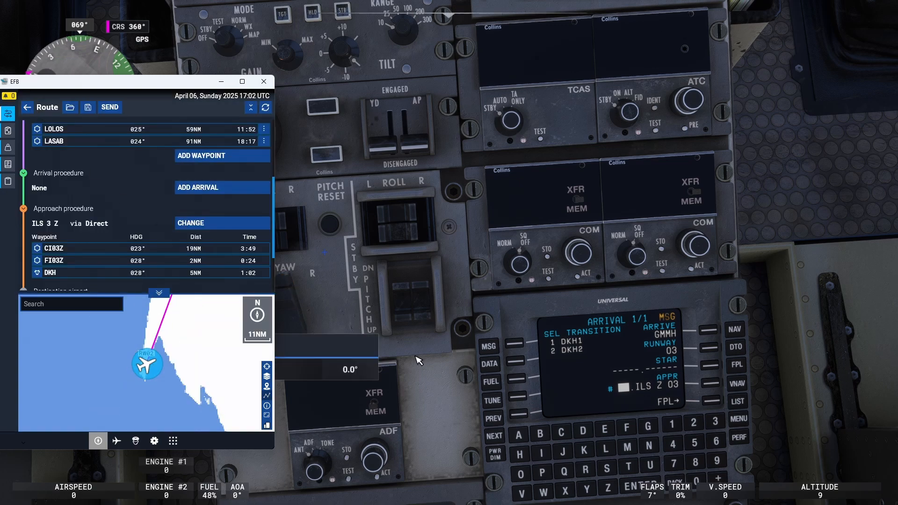
{"action": "left_click", "coordinate": [711, 400]}
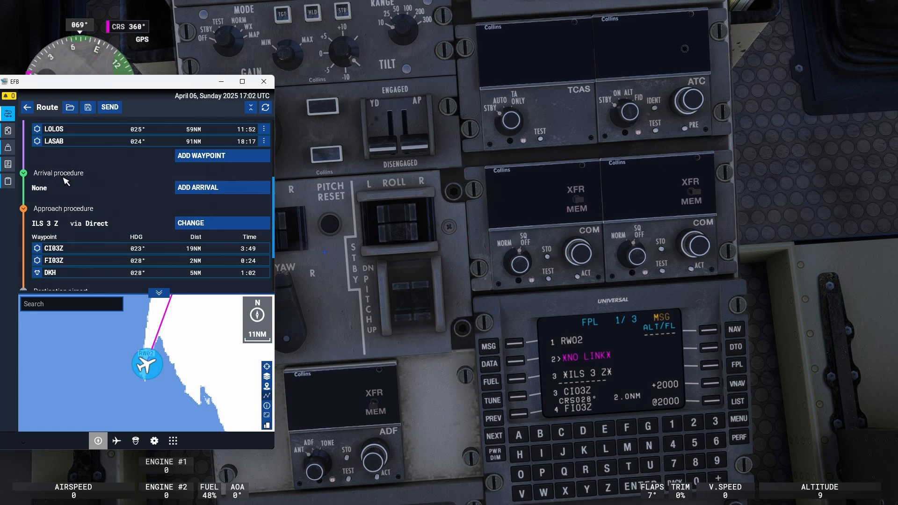
{"action": "scroll", "coordinate": [112, 175], "scroll_direction": "up", "scroll_amount": 5}
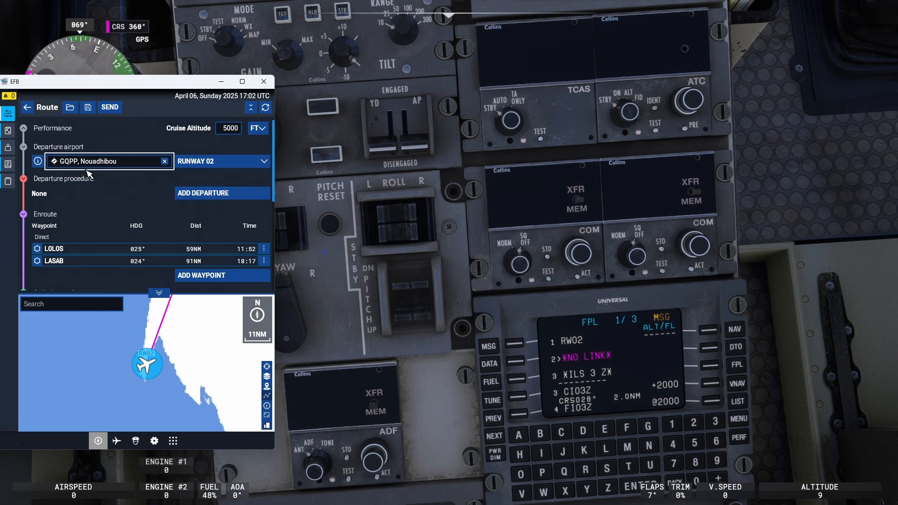
{"action": "scroll", "coordinate": [91, 211], "scroll_direction": "down", "scroll_amount": 1}
{"action": "scroll", "coordinate": [92, 214], "scroll_direction": "down", "scroll_amount": 1}
{"action": "scroll", "coordinate": [98, 203], "scroll_direction": "down", "scroll_amount": 1}
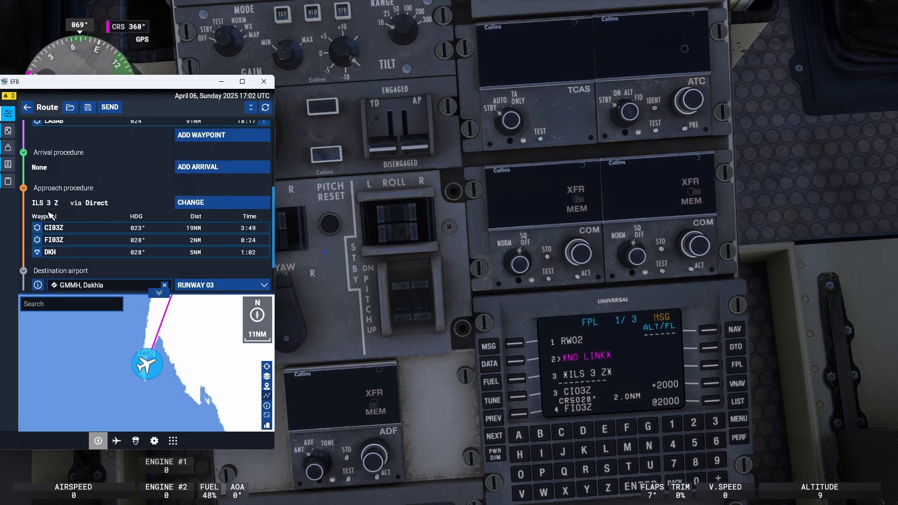
{"action": "scroll", "coordinate": [80, 216], "scroll_direction": "down", "scroll_amount": 1}
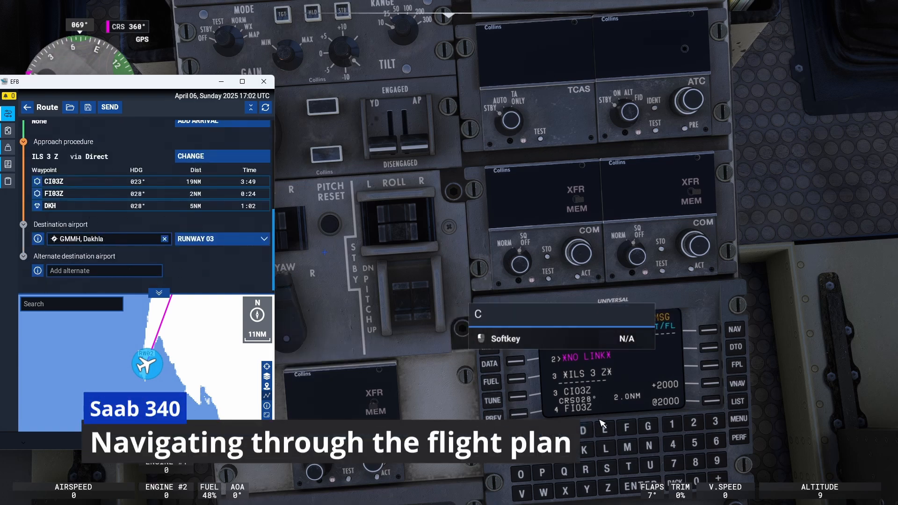
{"action": "left_click", "coordinate": [414, 342]}
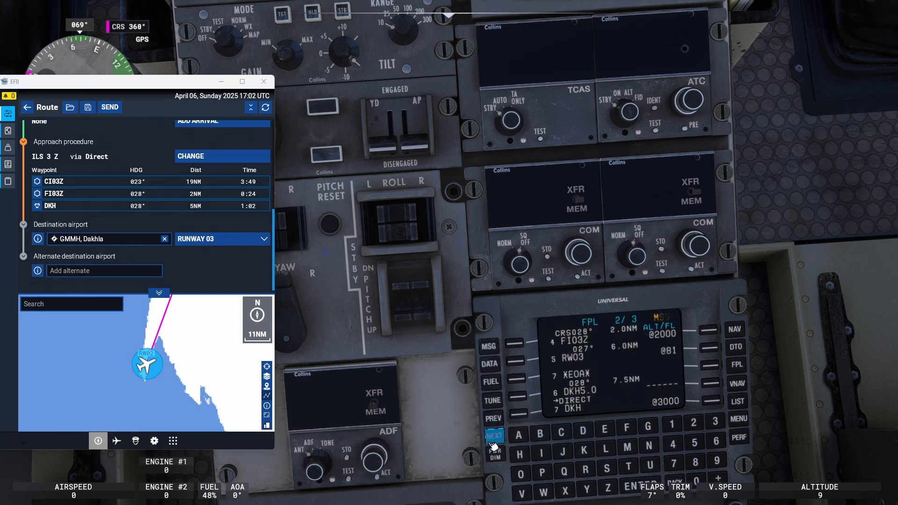
{"action": "left_click", "coordinate": [494, 435]}
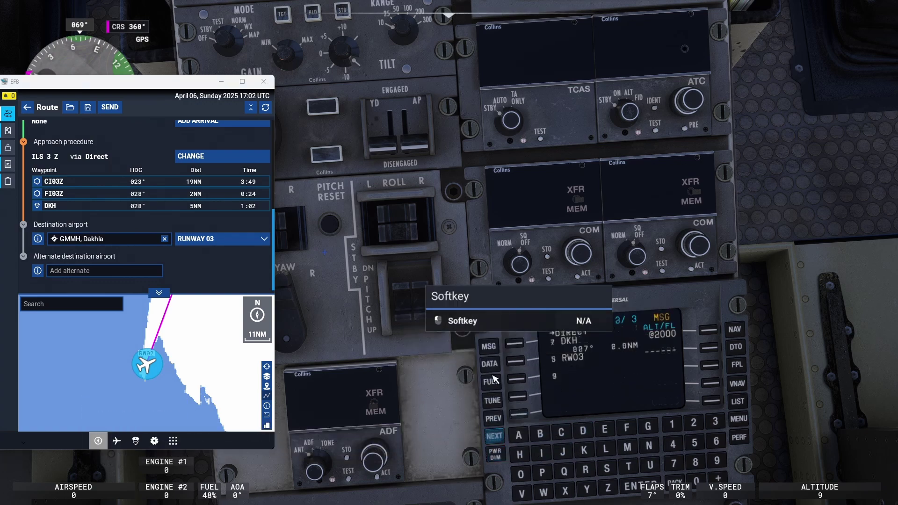
{"action": "left_click", "coordinate": [501, 418]}
{"action": "left_click", "coordinate": [501, 417]}
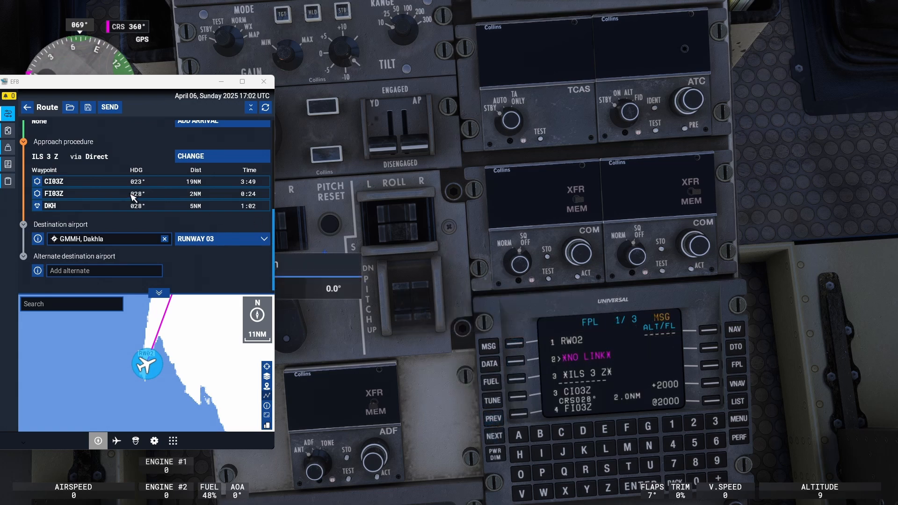
{"action": "scroll", "coordinate": [116, 199], "scroll_direction": "up", "scroll_amount": 2}
{"action": "scroll", "coordinate": [113, 197], "scroll_direction": "up", "scroll_amount": 2}
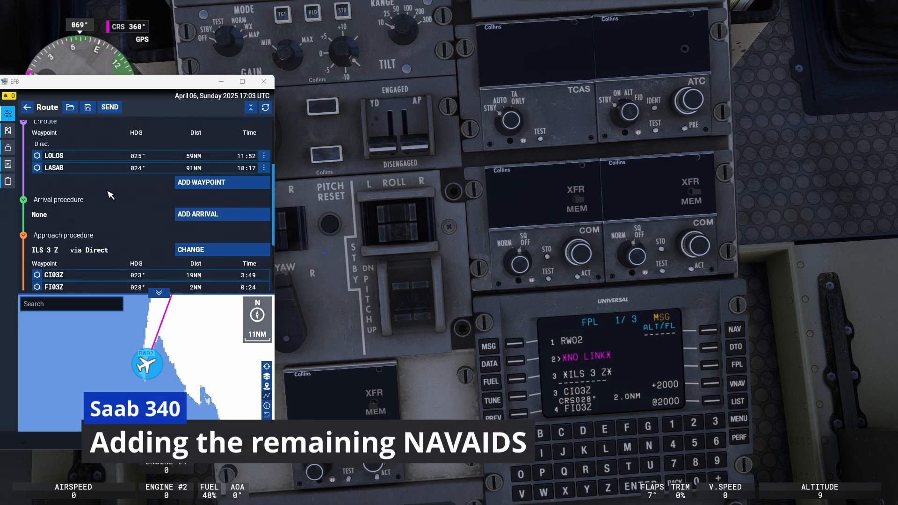
{"action": "scroll", "coordinate": [109, 194], "scroll_direction": "up", "scroll_amount": 2}
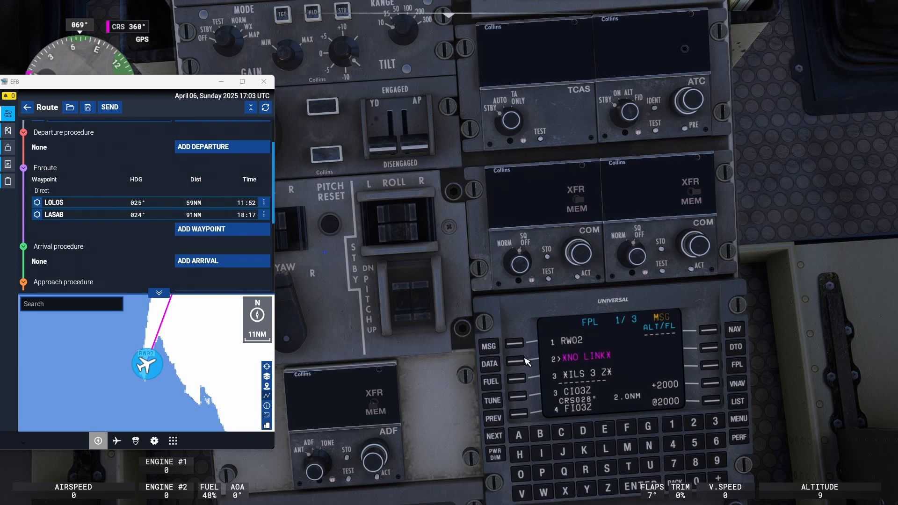
Step: Select the NO LINK gap after RW02, leaving an empty line awaiting a waypoint
{"action": "left_click", "coordinate": [520, 365]}
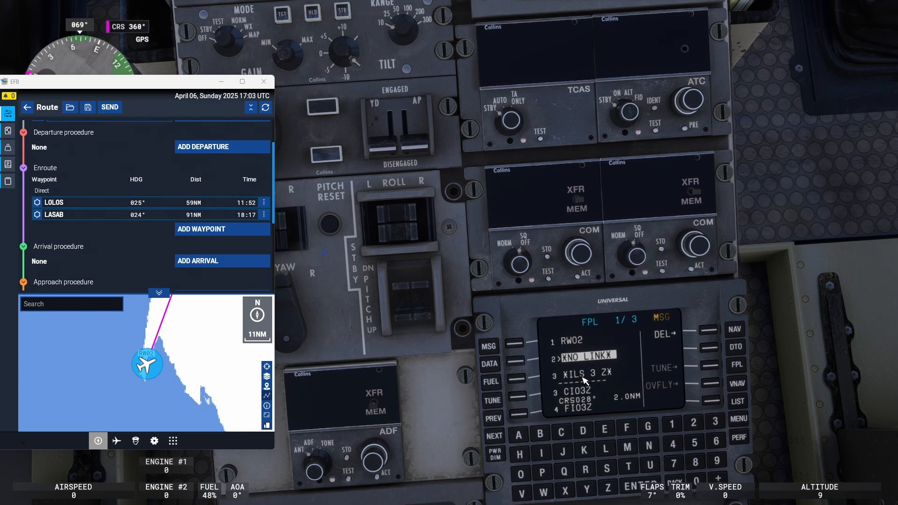
{"action": "type", "text": "E"}
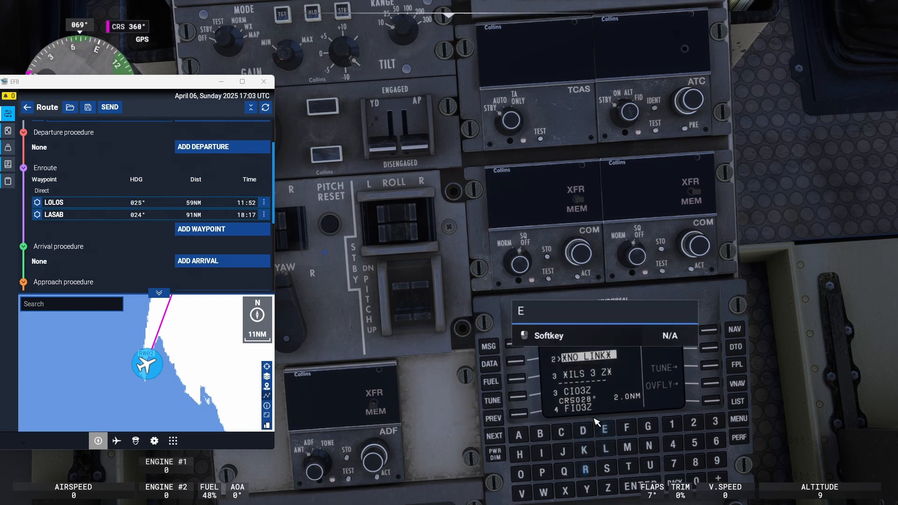
{"action": "key", "text": "Return"}
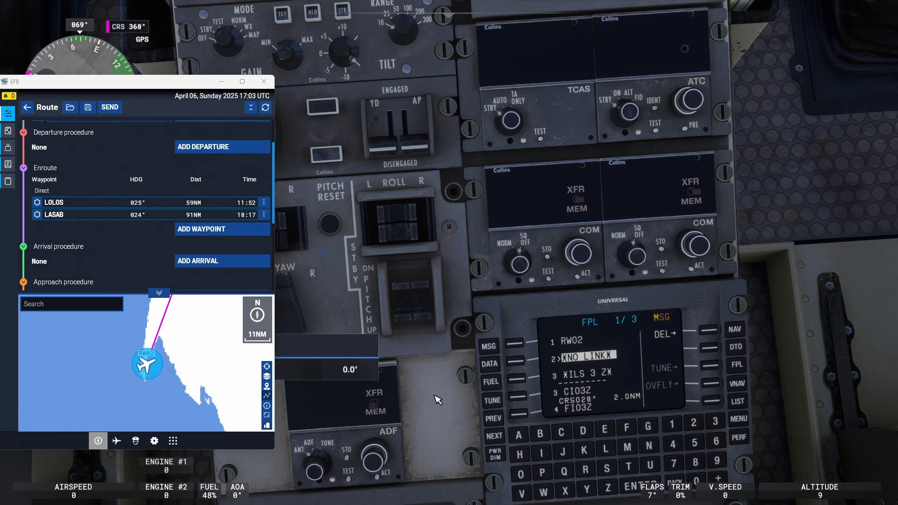
Step: Enter and accept LASAB as the waypoint after runway 02
{"action": "left_click", "coordinate": [606, 450]}
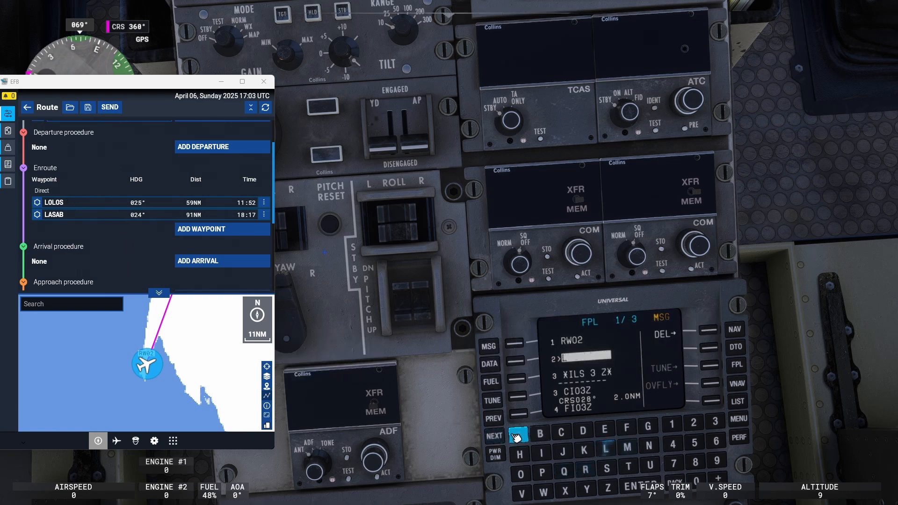
{"action": "left_click", "coordinate": [519, 435]}
{"action": "left_click", "coordinate": [608, 471]}
{"action": "left_click", "coordinate": [519, 436]}
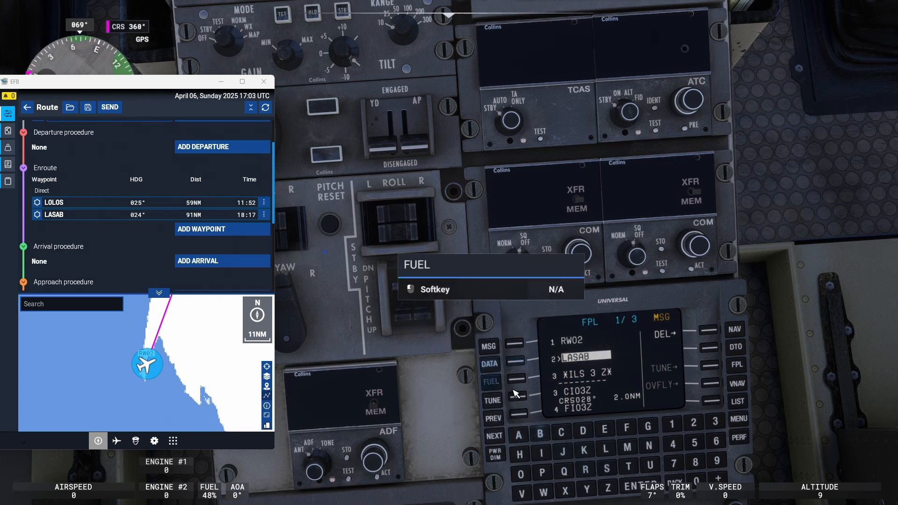
{"action": "left_click", "coordinate": [643, 486]}
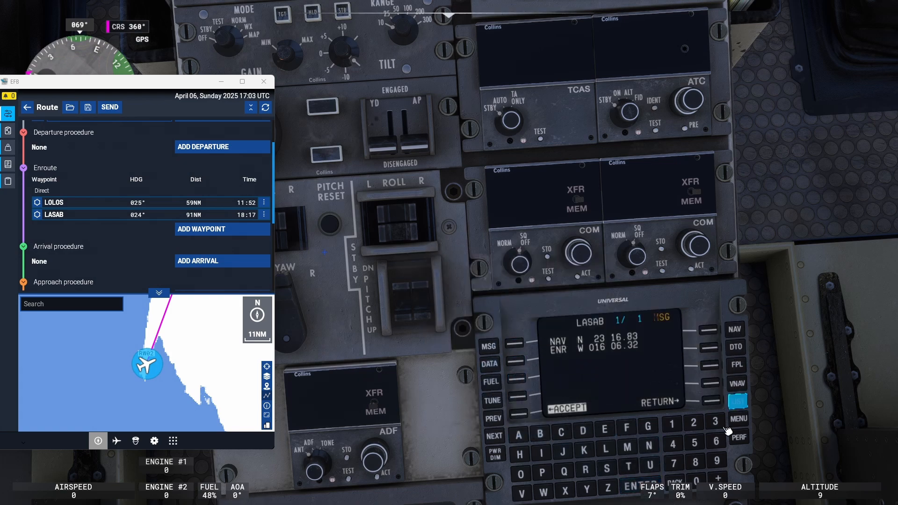
{"action": "left_click", "coordinate": [520, 413]}
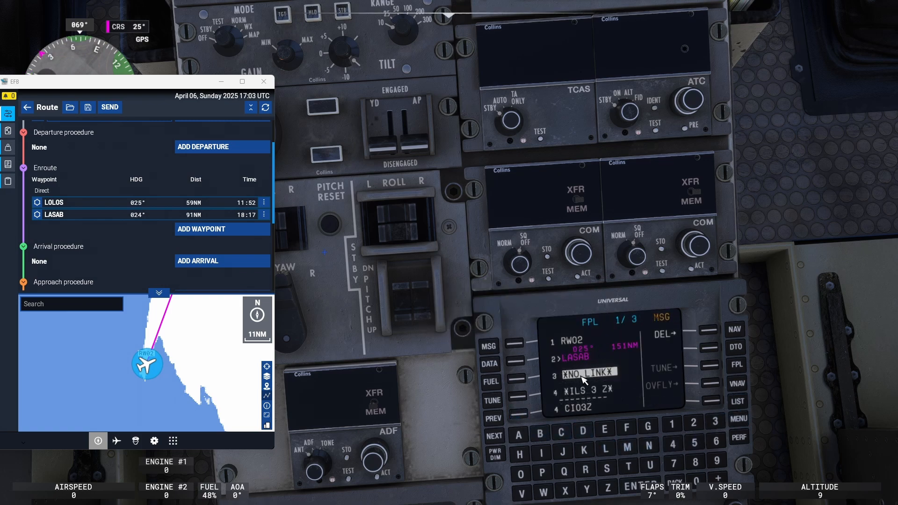
Step: Insert LOLOS ahead of LASAB so the plan runs RW02, LOLOS, LASAB
{"action": "left_click", "coordinate": [515, 363]}
{"action": "type", "text": "LOLOS"}
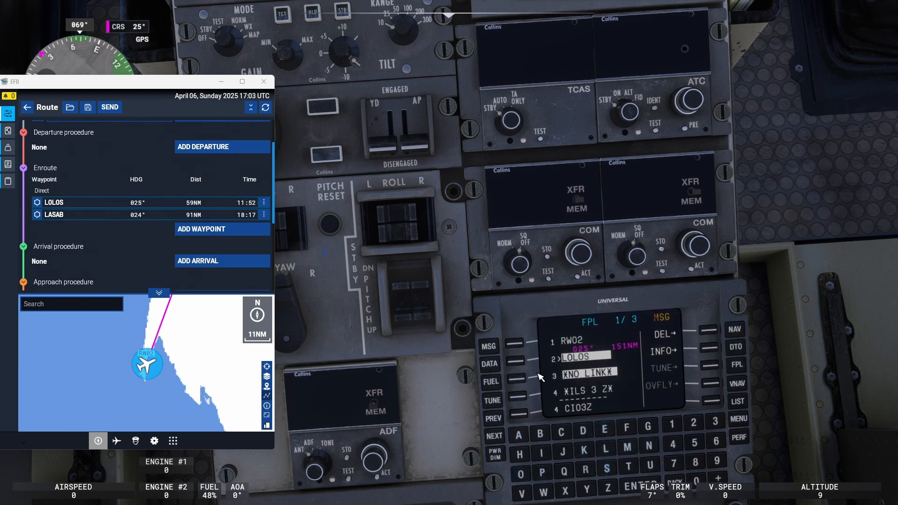
{"action": "left_click", "coordinate": [639, 485]}
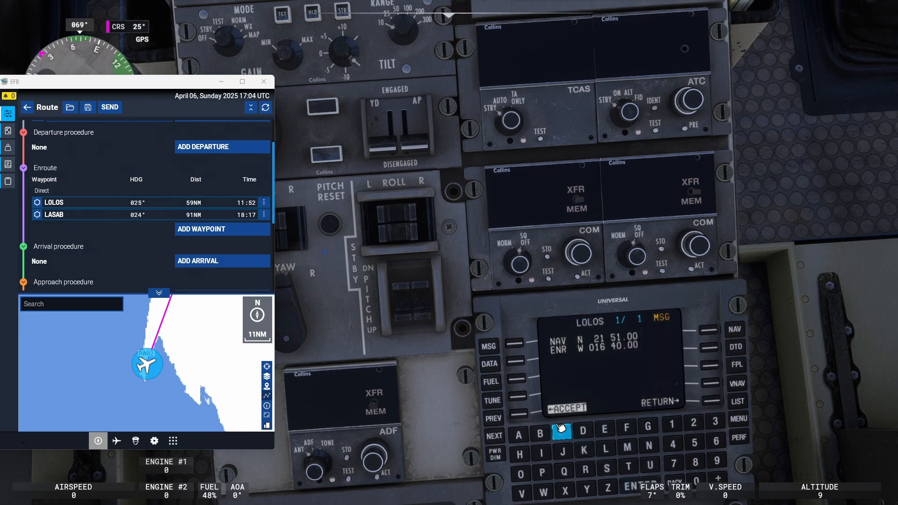
{"action": "left_click", "coordinate": [518, 412]}
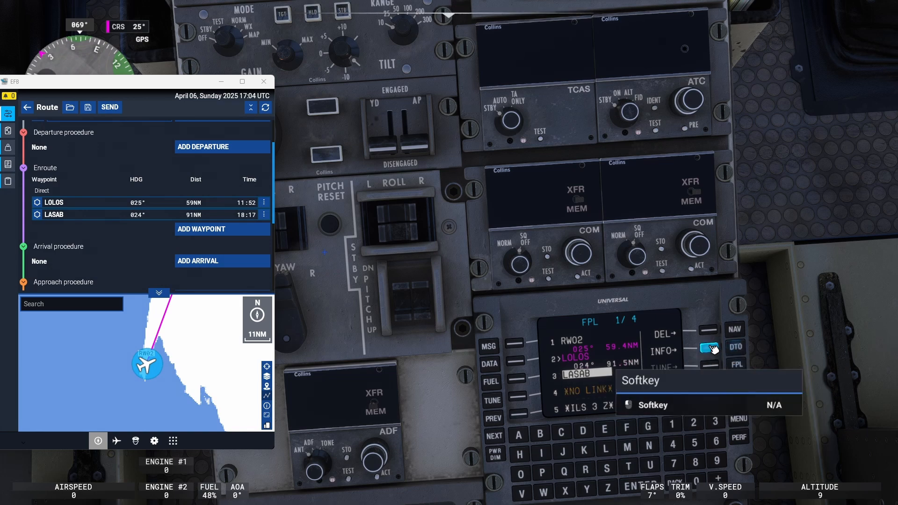
{"action": "left_click", "coordinate": [710, 348]}
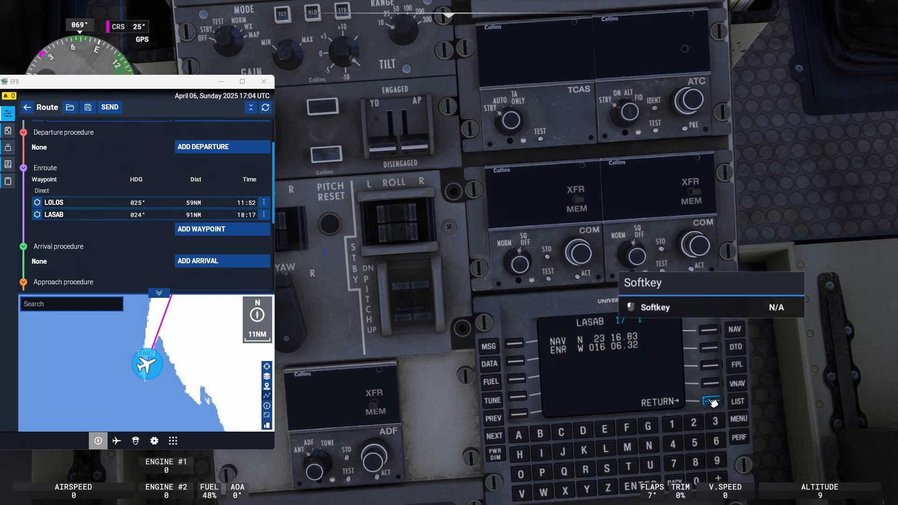
{"action": "left_click", "coordinate": [709, 402]}
{"action": "left_click", "coordinate": [519, 363]}
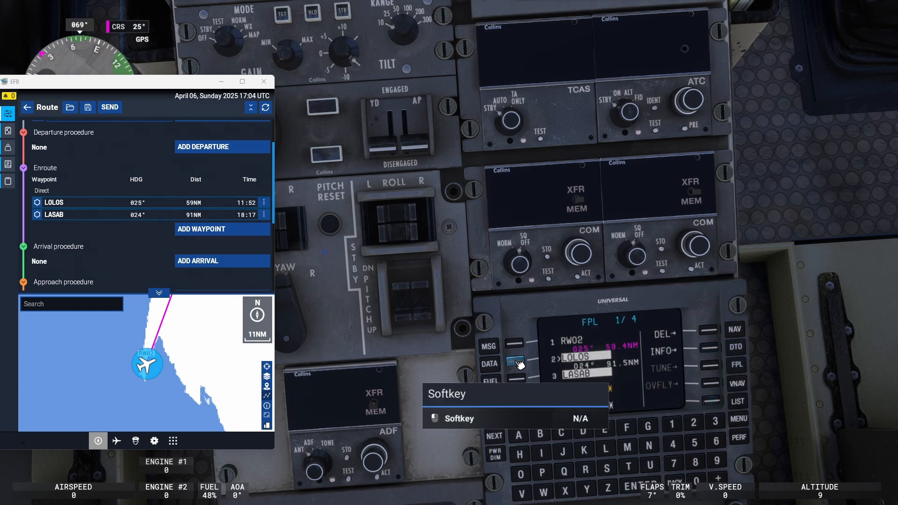
{"action": "left_click", "coordinate": [711, 348]}
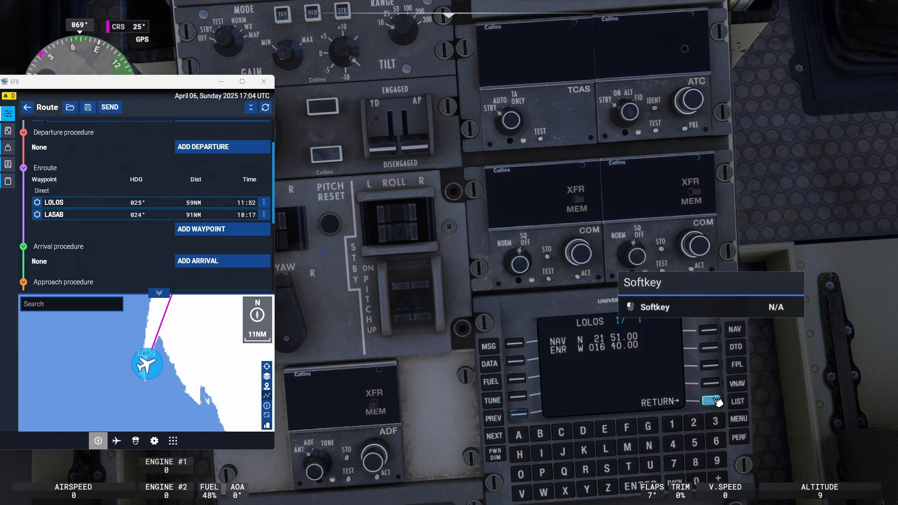
{"action": "left_click", "coordinate": [712, 401]}
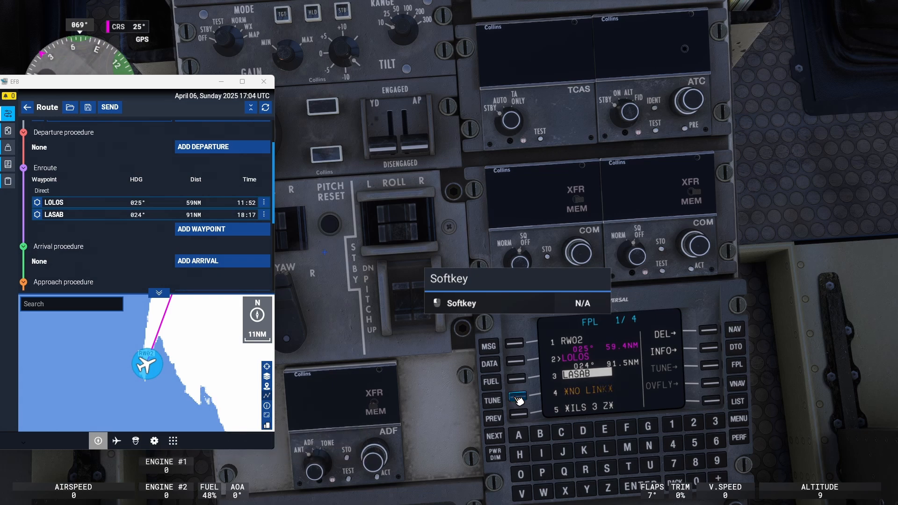
Step: Delete the NO LINK line so LASAB leads straight into ILS 3 Z, CI03Z
{"action": "left_click", "coordinate": [518, 397]}
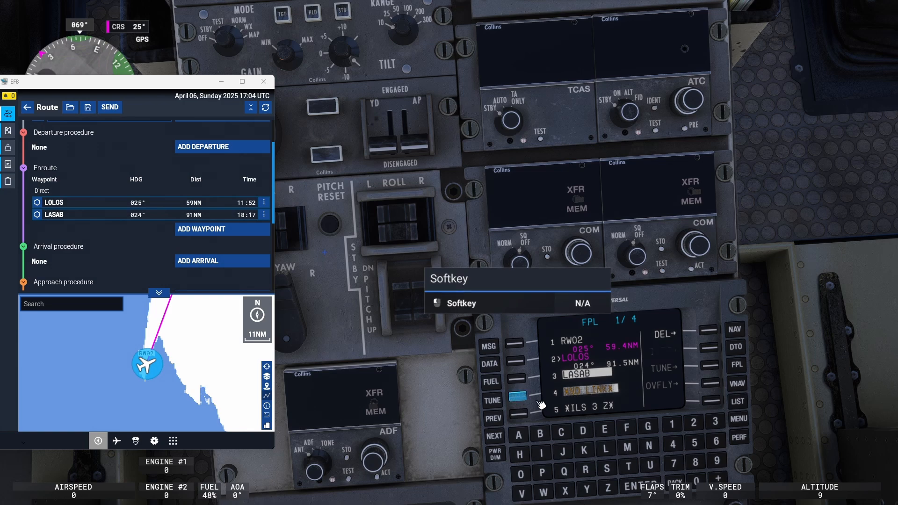
{"action": "left_click", "coordinate": [710, 329]}
{"action": "left_click", "coordinate": [710, 329]}
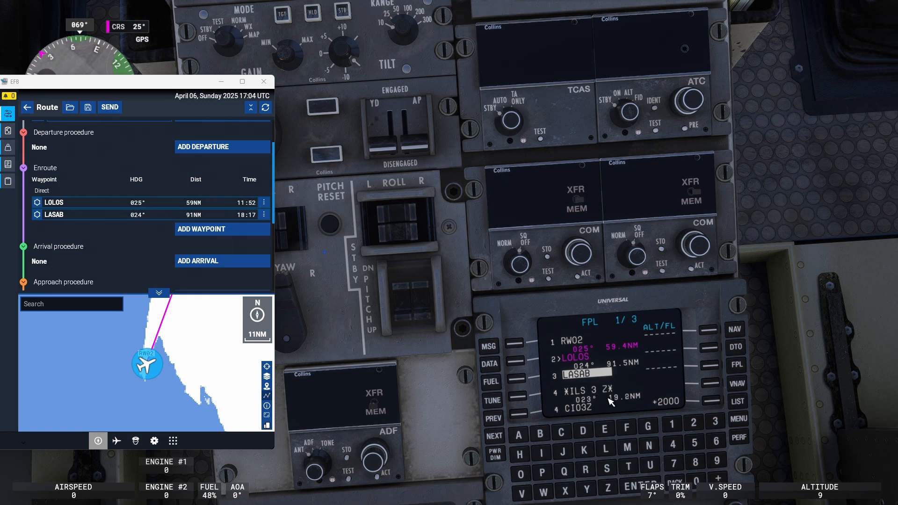
{"action": "left_click", "coordinate": [495, 436]}
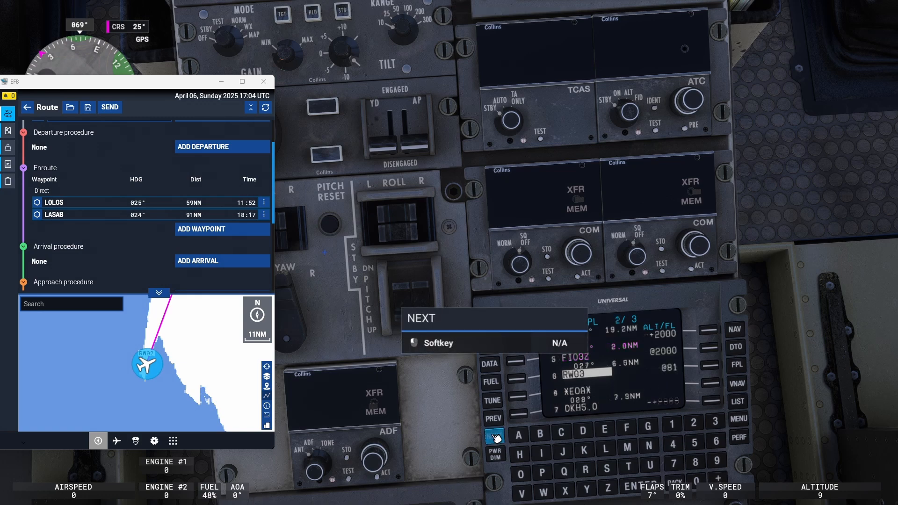
{"action": "left_click", "coordinate": [498, 421]}
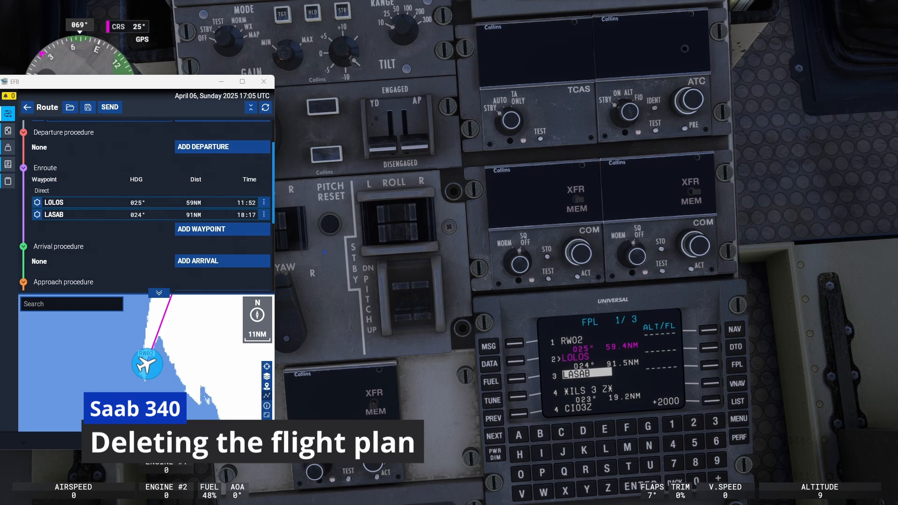
Step: Reach the GQPP departure page listing runways 02 and 20 via the FPL MENU
{"action": "left_click", "coordinate": [740, 422]}
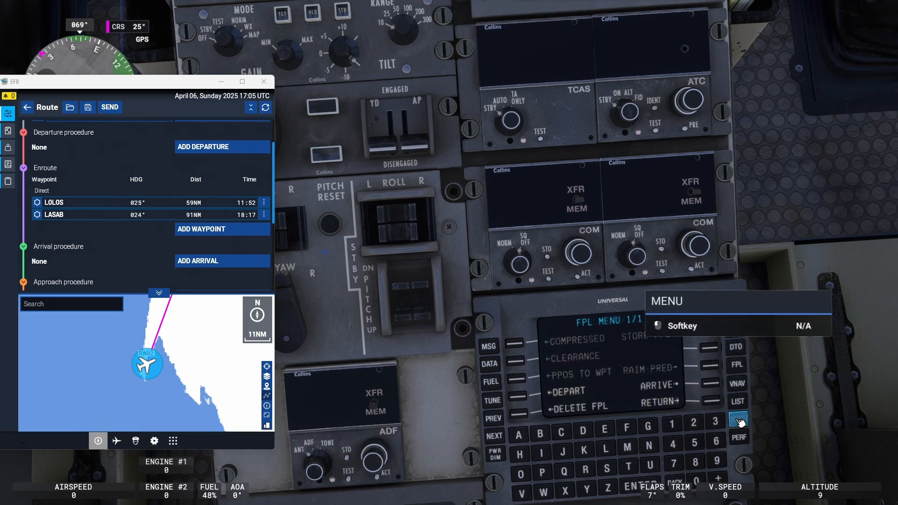
{"action": "left_click", "coordinate": [519, 414]}
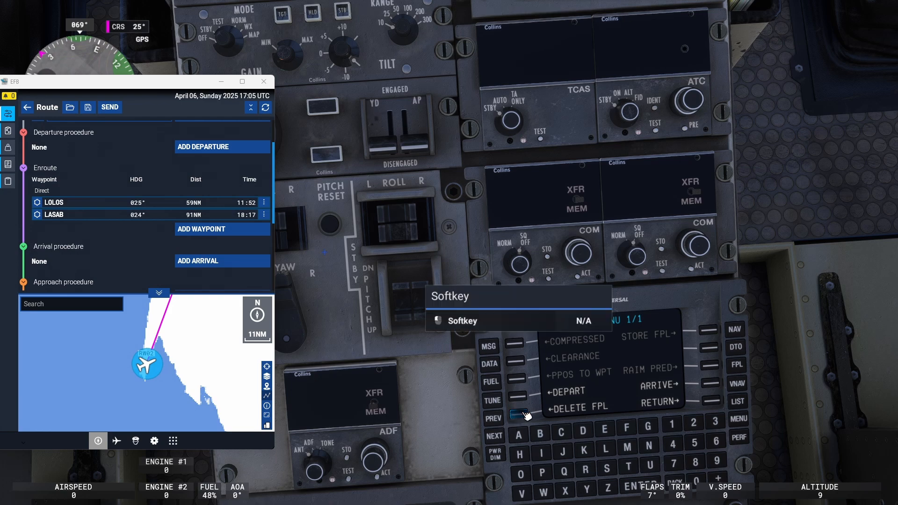
{"action": "left_click", "coordinate": [519, 414]}
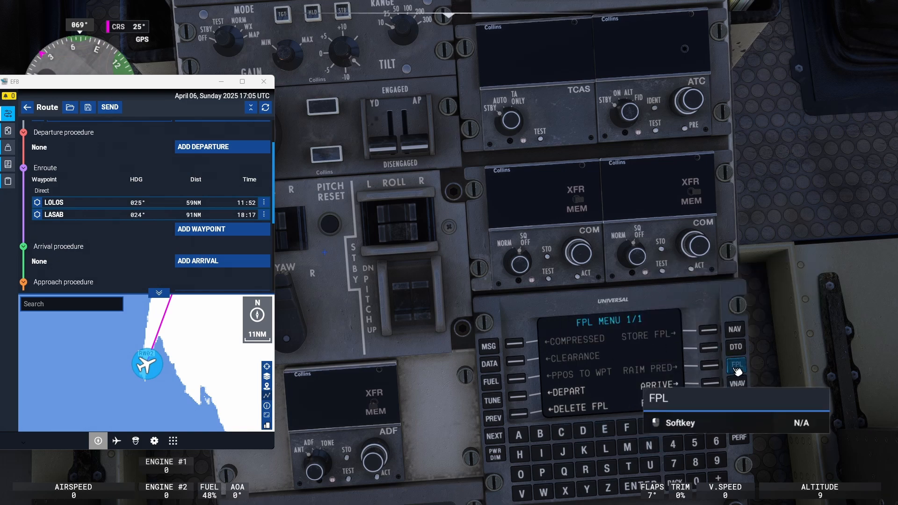
{"action": "left_click", "coordinate": [519, 399]}
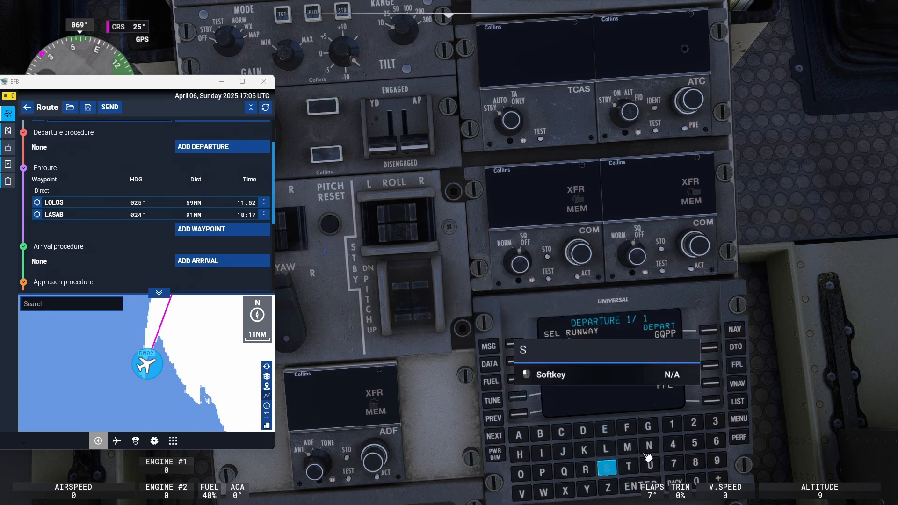
Step: Select runway 02 as departure and return to the flight plan showing RW02, LOLOS, LASAB, ILS 3 Z
{"action": "left_click", "coordinate": [672, 426]}
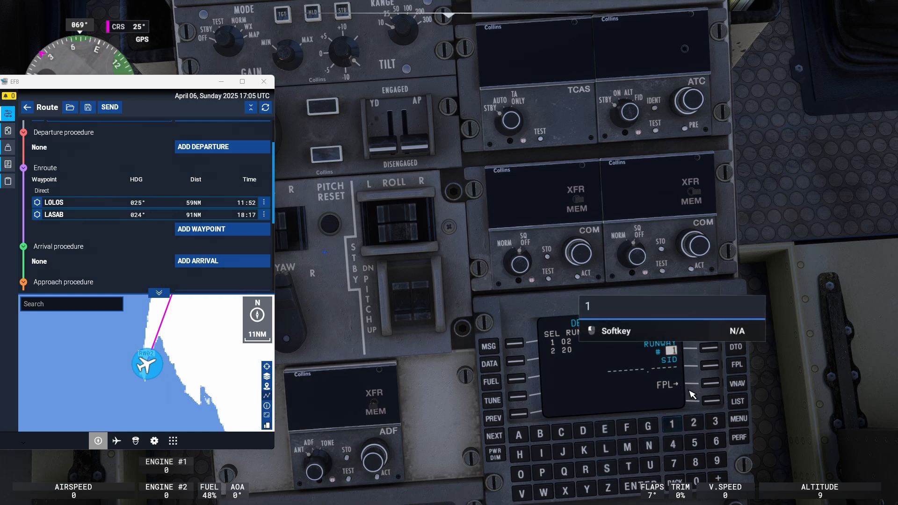
{"action": "left_click", "coordinate": [709, 382]}
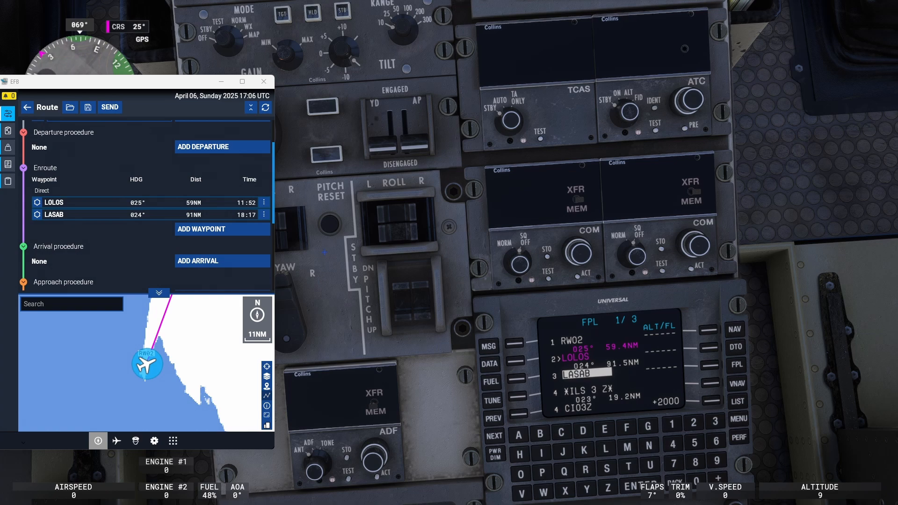
{"action": "left_click", "coordinate": [519, 363]}
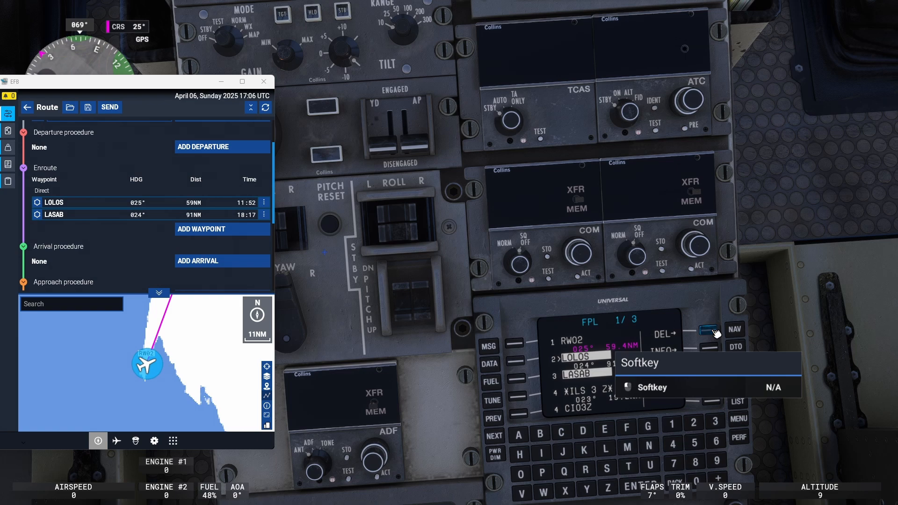
{"action": "left_click", "coordinate": [496, 436]}
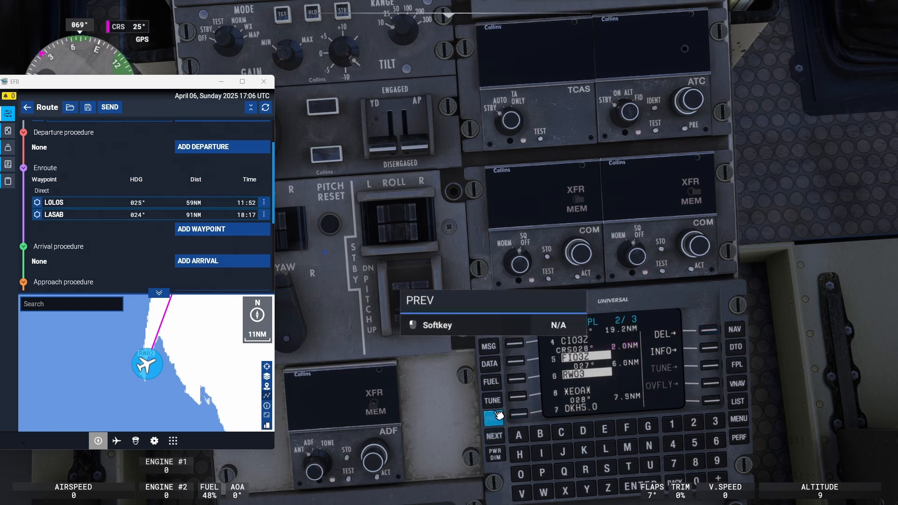
{"action": "left_click", "coordinate": [496, 416]}
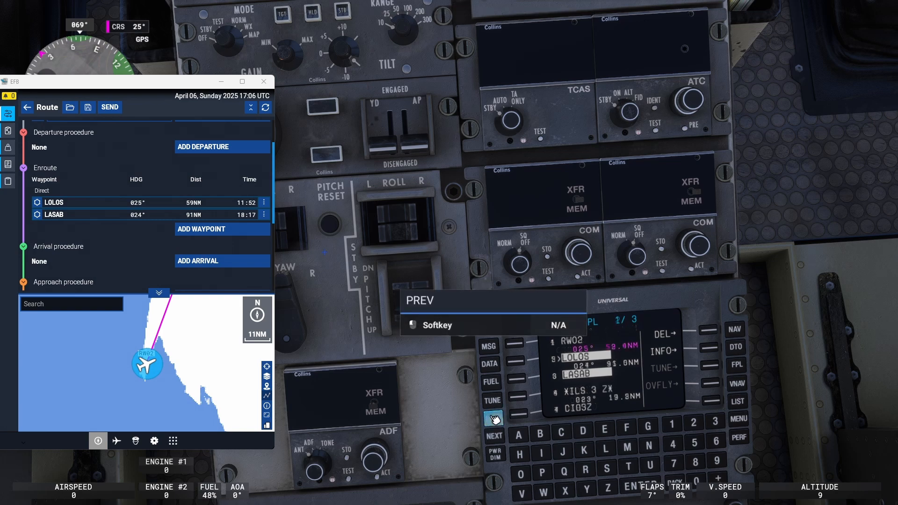